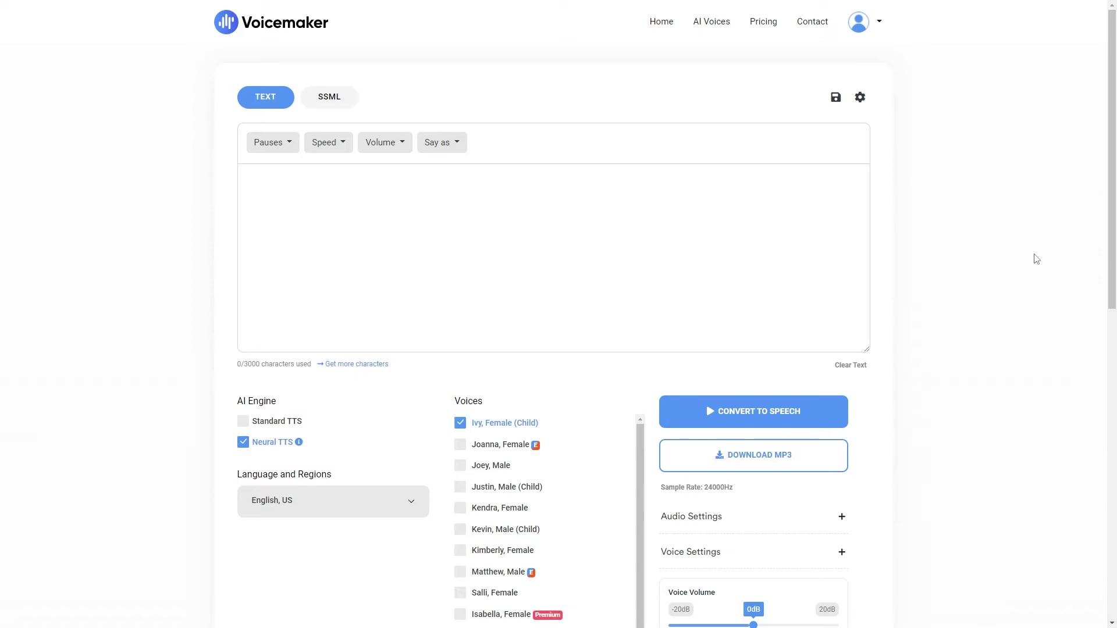
- Expand and collapse the audio format, voice settings and voice effects panels to review them
click(311, 208)
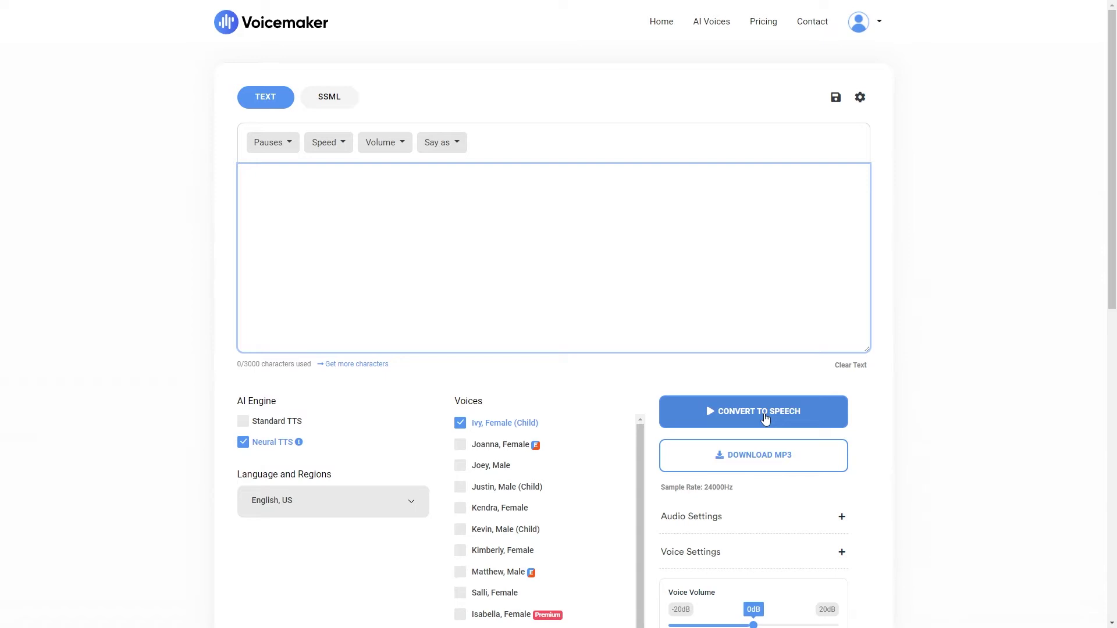
scroll(488, 391, down, 2)
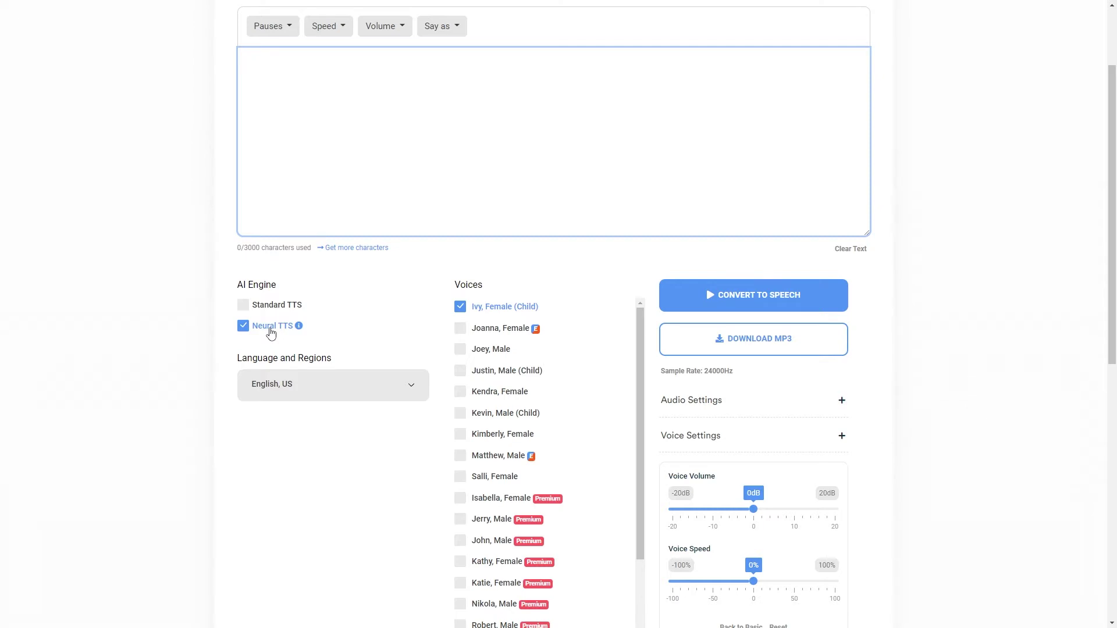
scroll(704, 372, down, 1)
click(707, 348)
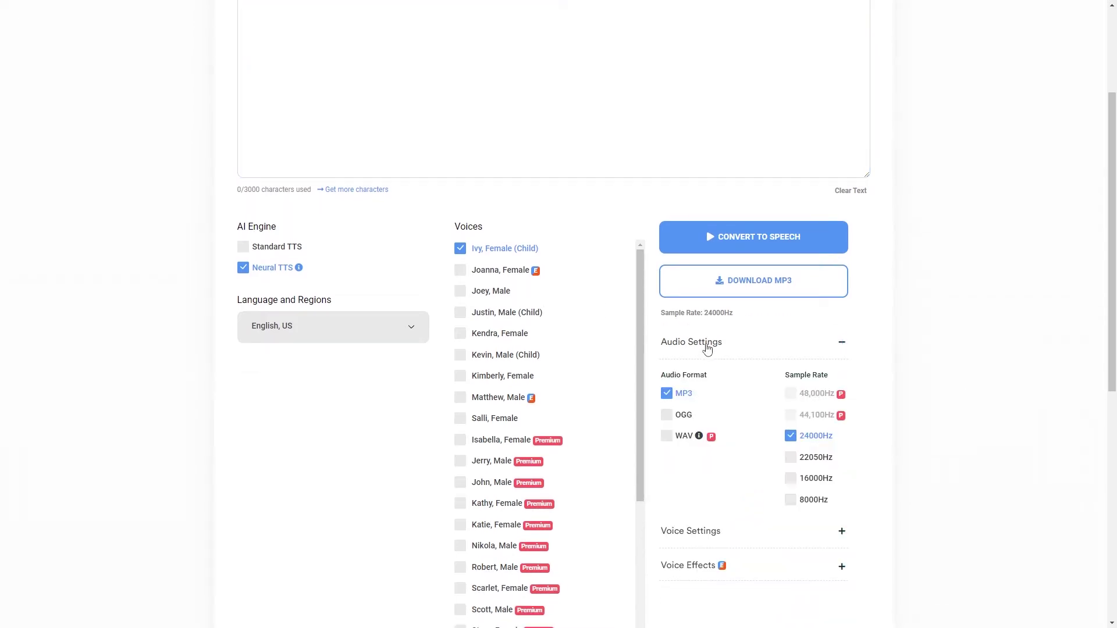
click(707, 348)
click(702, 383)
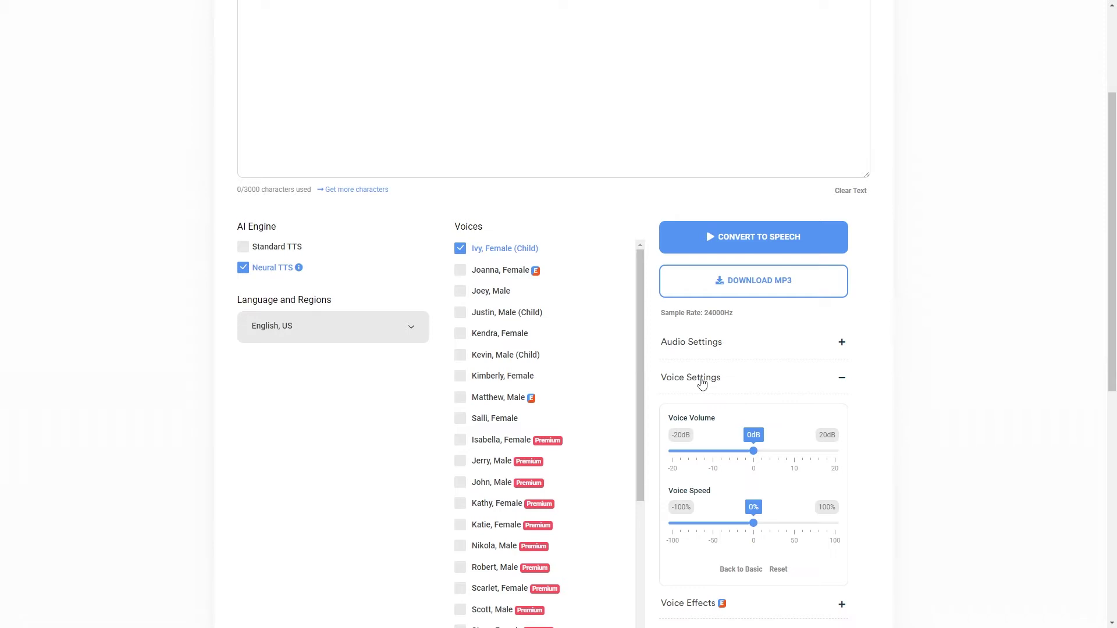
click(702, 382)
click(700, 418)
click(700, 417)
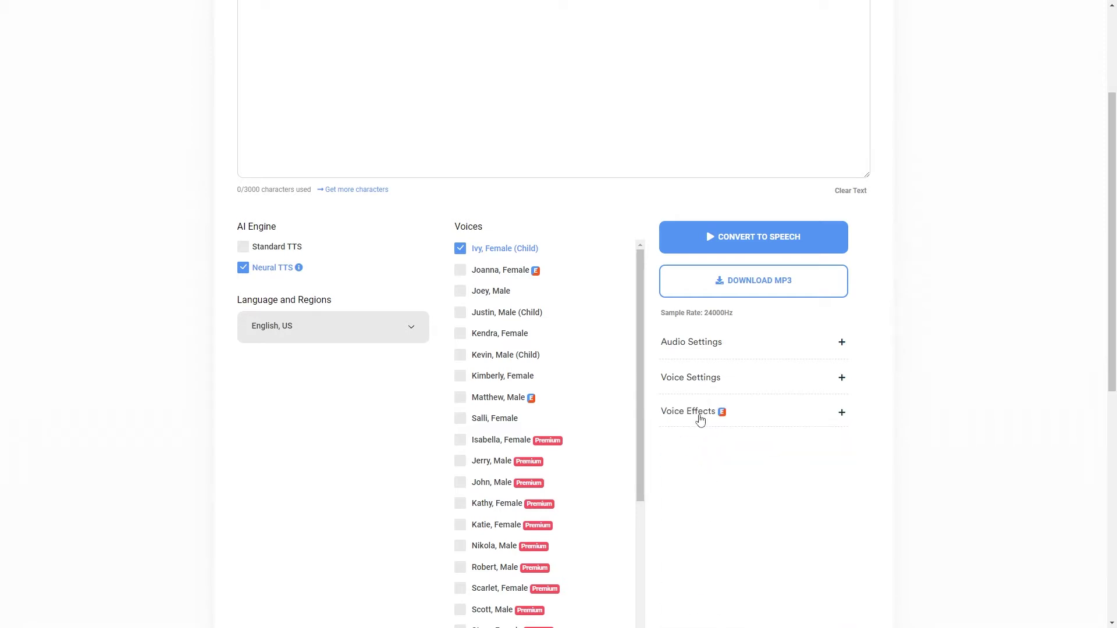
scroll(286, 441, up, 3)
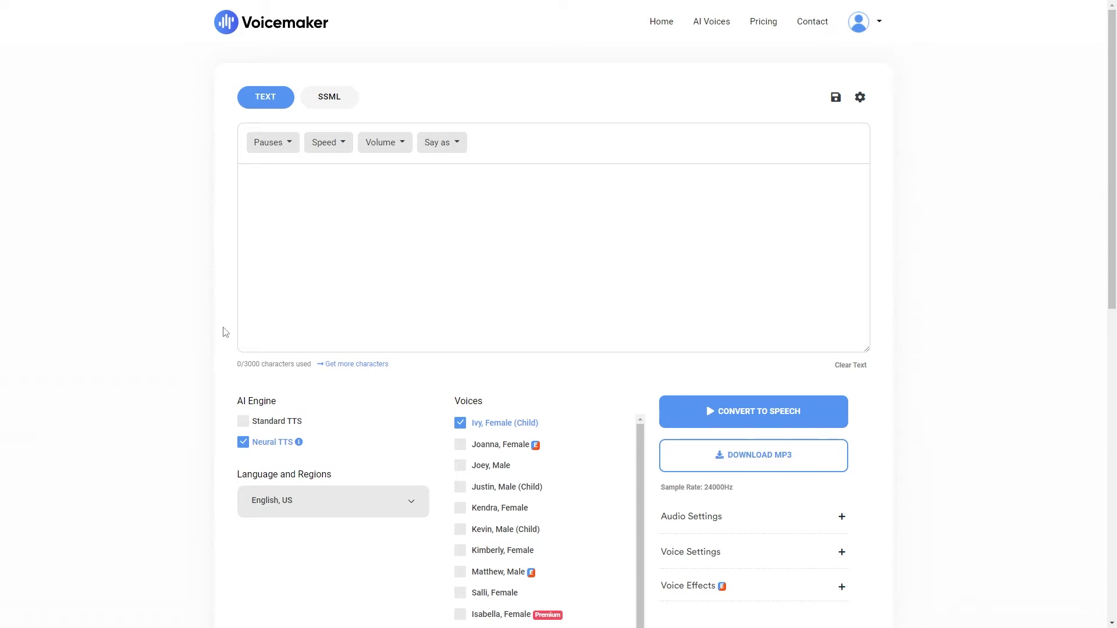
- Enter the script 'Can you believe that making ai voiceovers is this easy?'
click(348, 242)
text(Can )
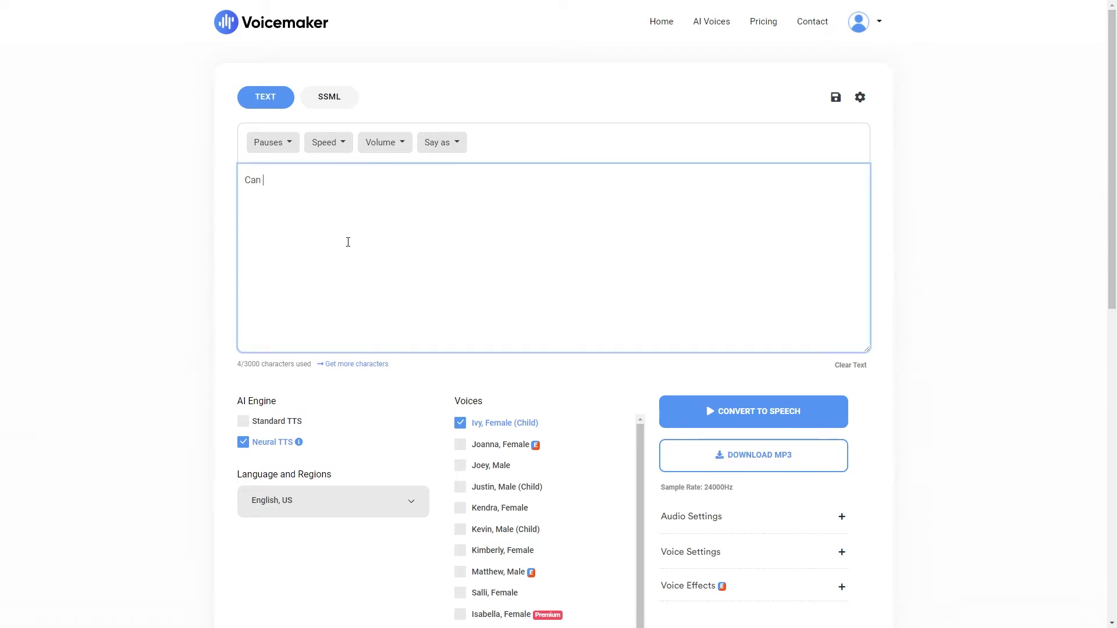
text(you believe that making)
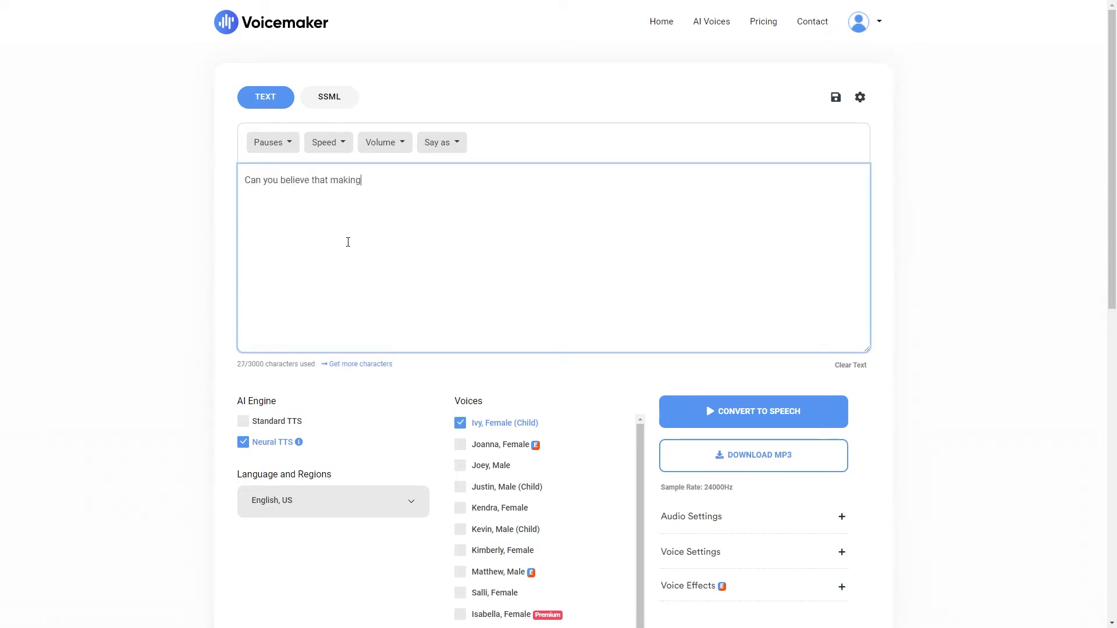
text( ai voiceovers is this easy?)
scroll(459, 407, down, 1)
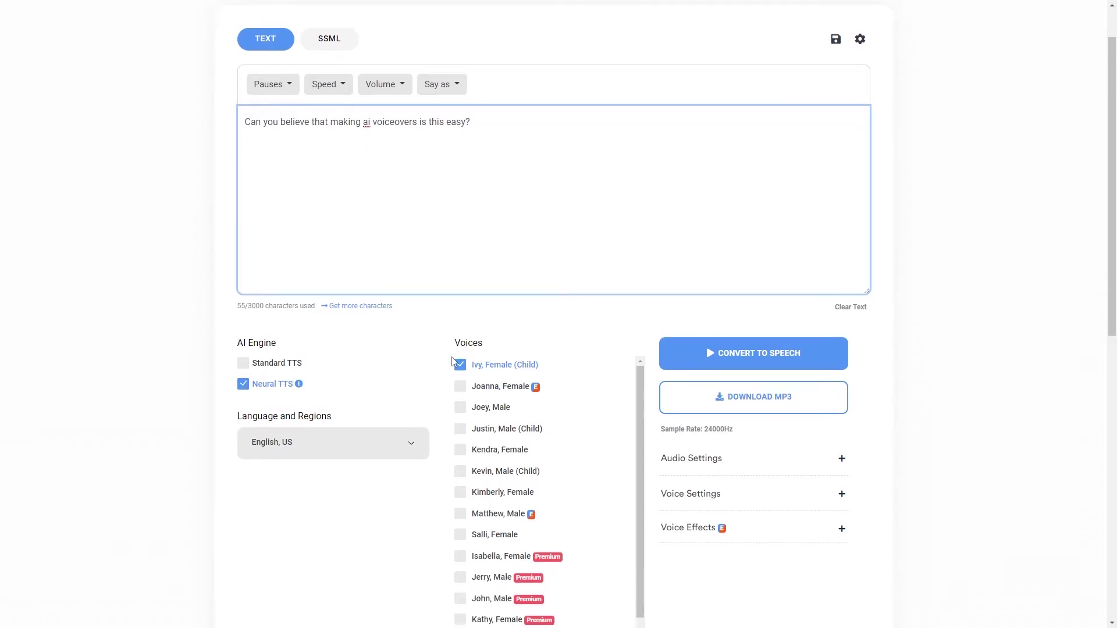
scroll(457, 370, down, 1)
scroll(436, 383, down, 2)
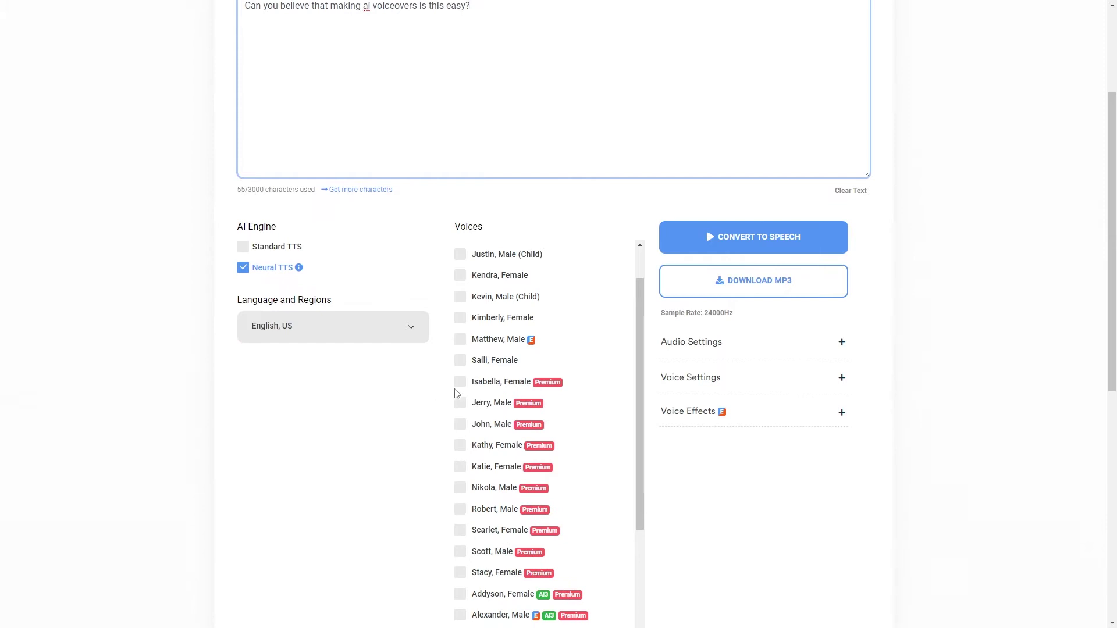
scroll(460, 392, up, 1)
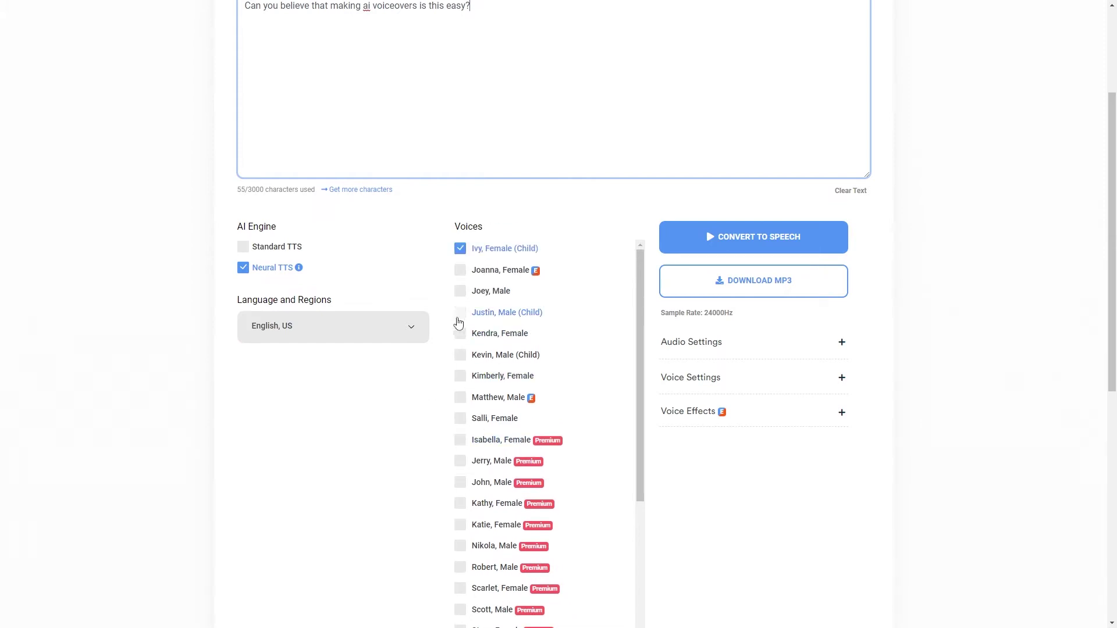
- Select Joey, Male as the narrator voice in place of Ivy
click(460, 292)
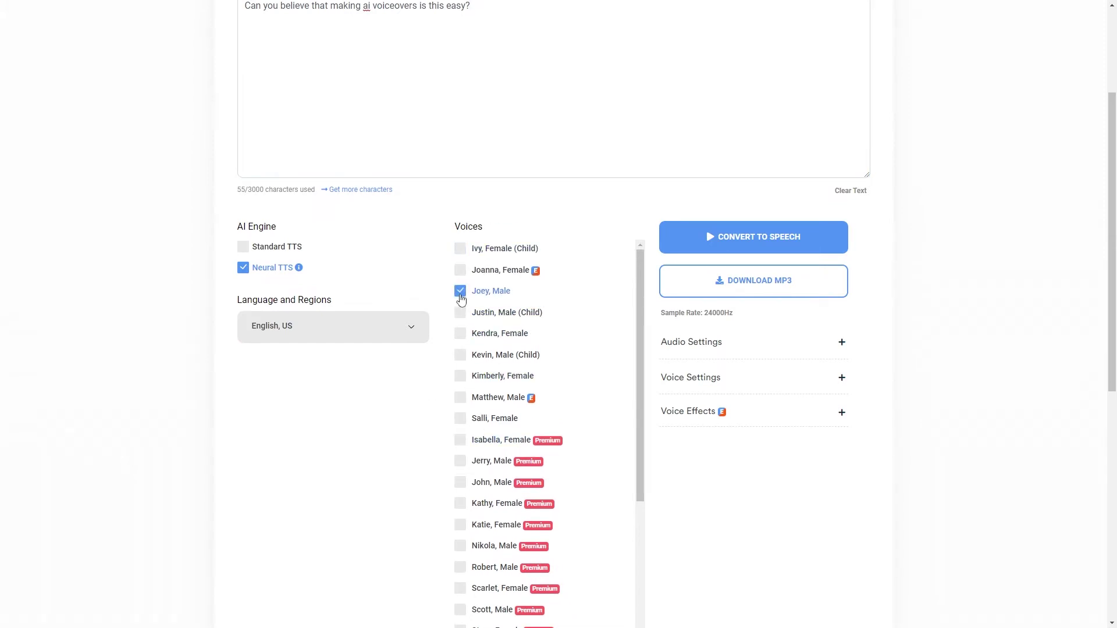
scroll(756, 406, down, 2)
scroll(674, 341, up, 1)
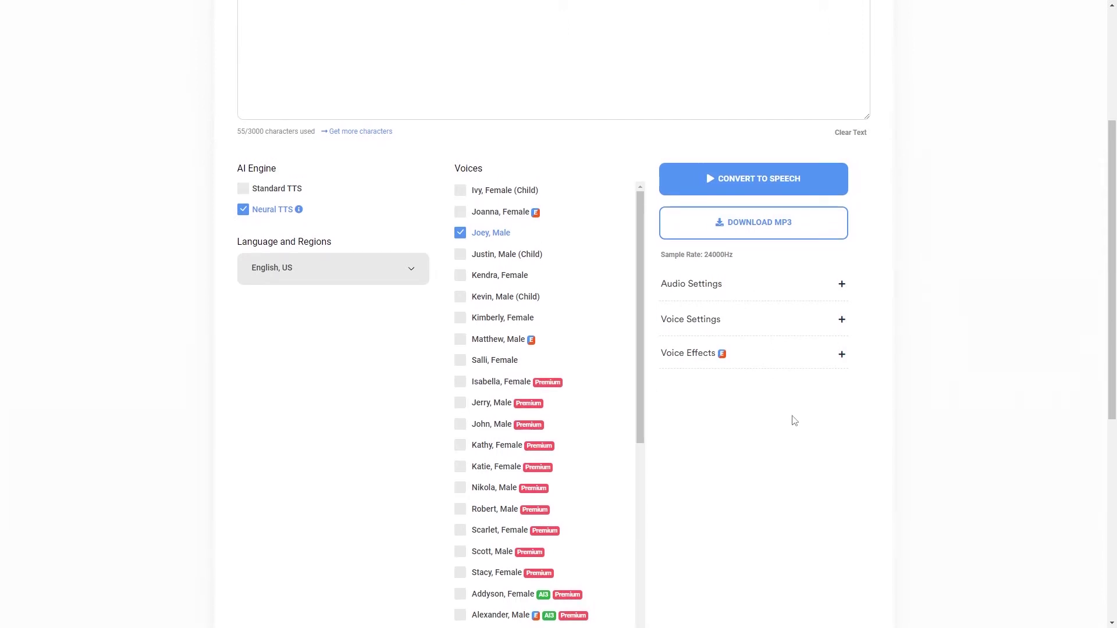
scroll(844, 454, up, 4)
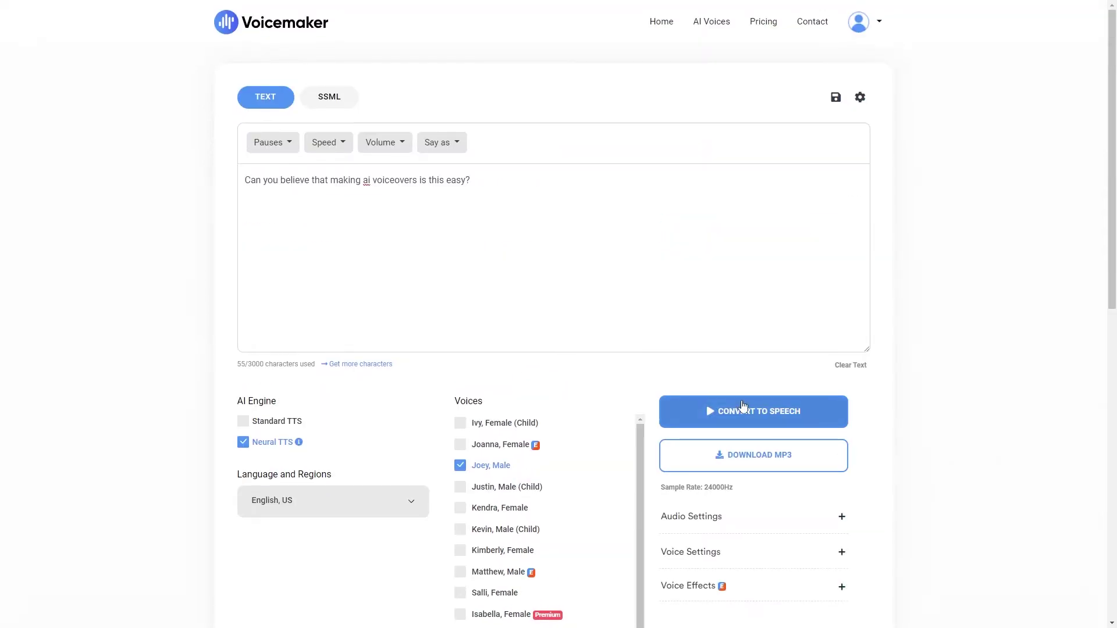
- Generate speech, change 'ai' to 'AI' in the script, and regenerate the 4-second Joey clip
click(743, 406)
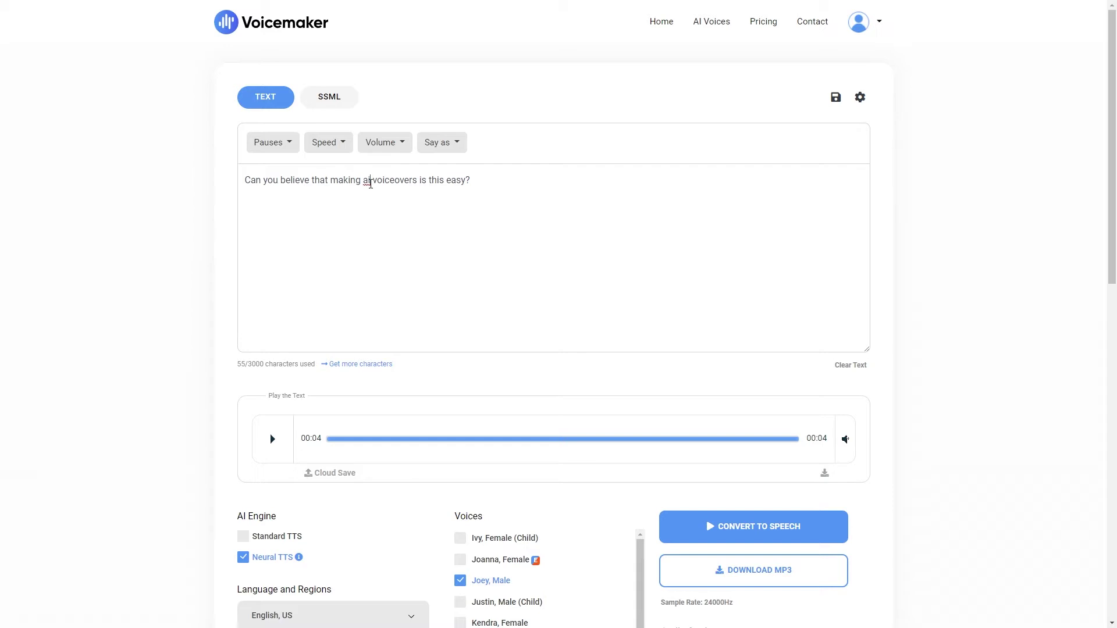
double_click(370, 183)
text(AI)
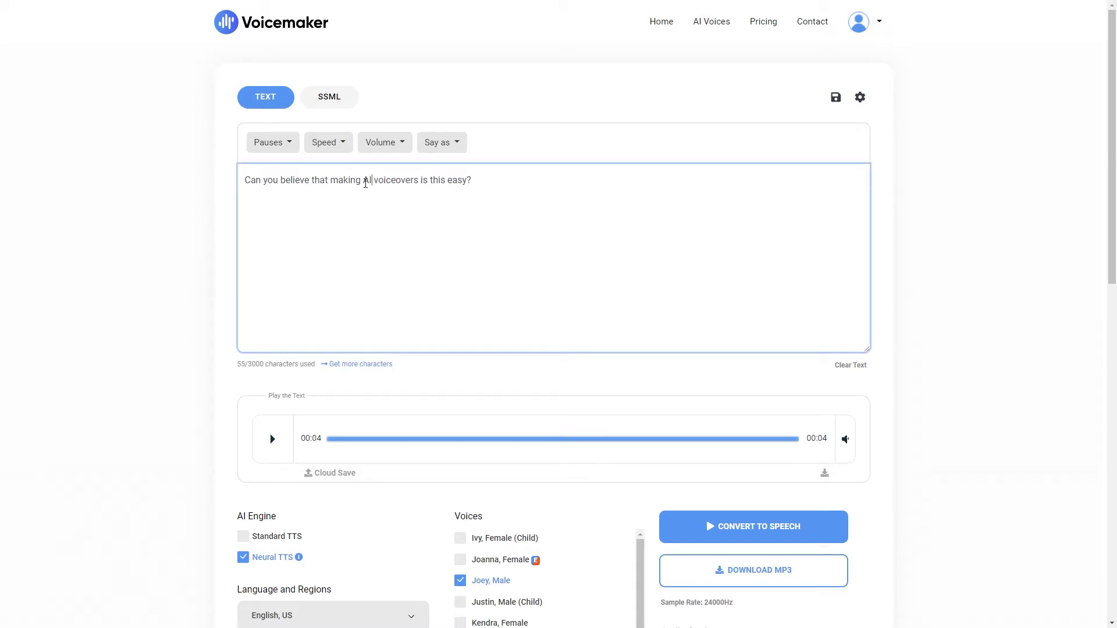
click(231, 294)
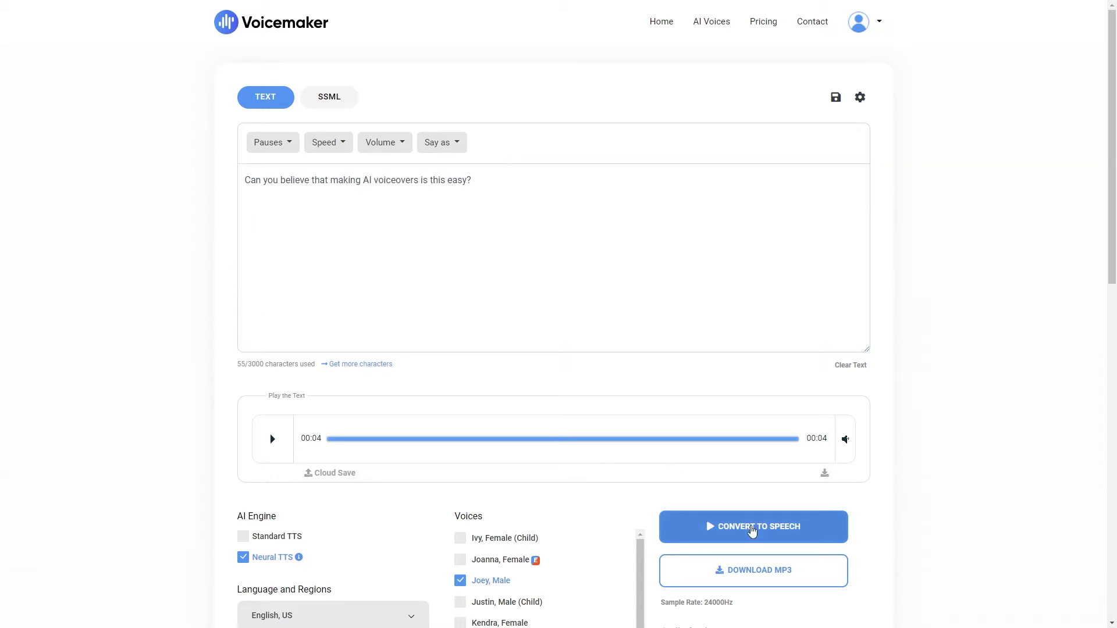
click(752, 530)
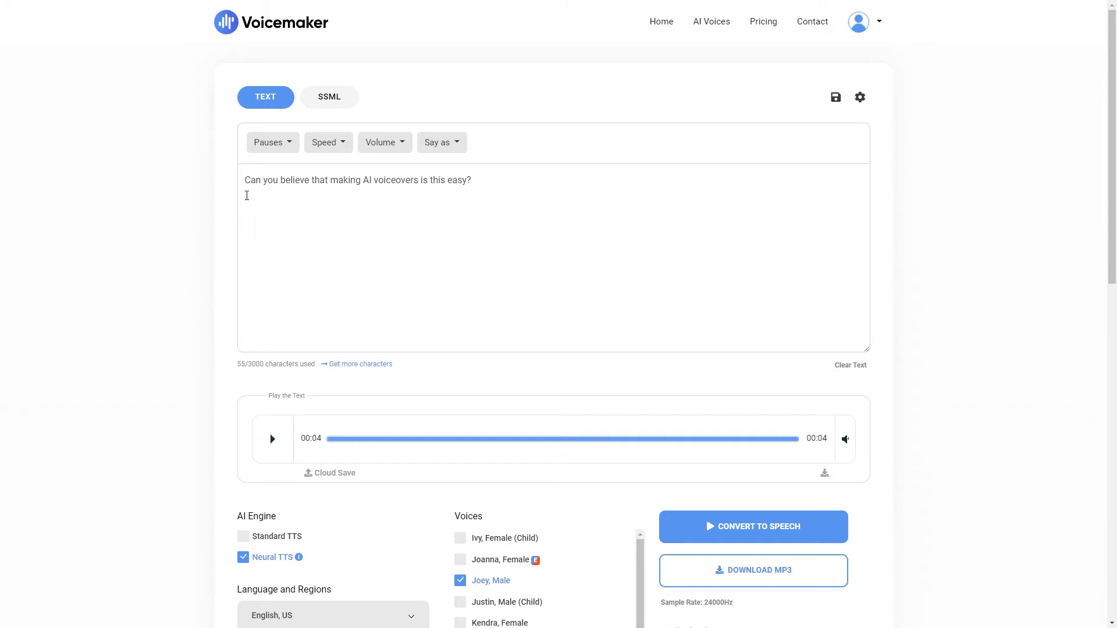
click(263, 149)
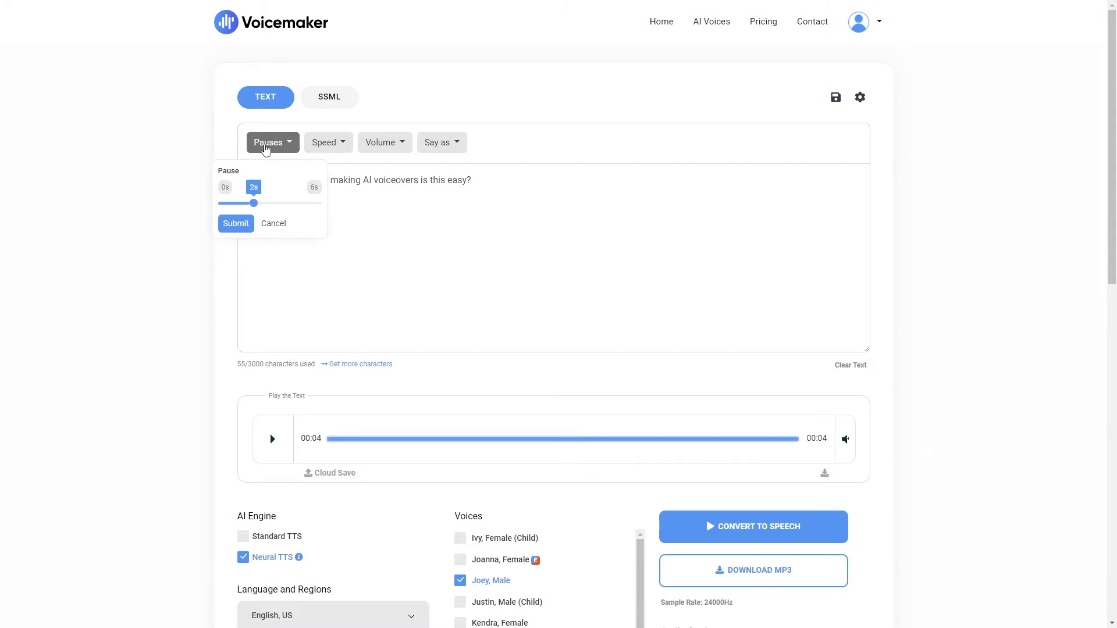
click(314, 139)
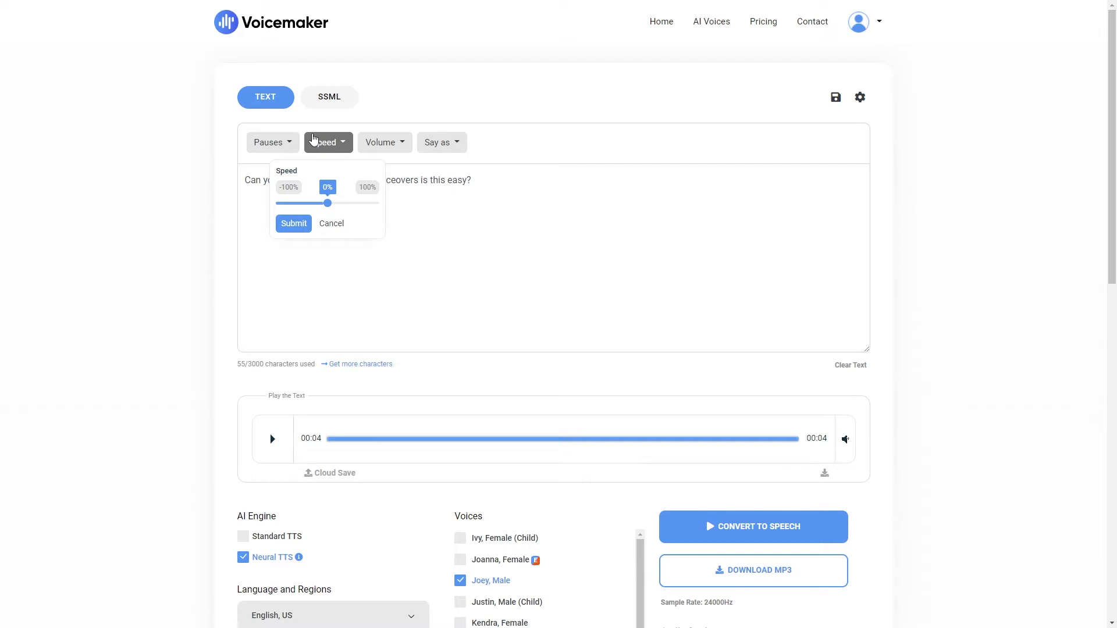
click(382, 143)
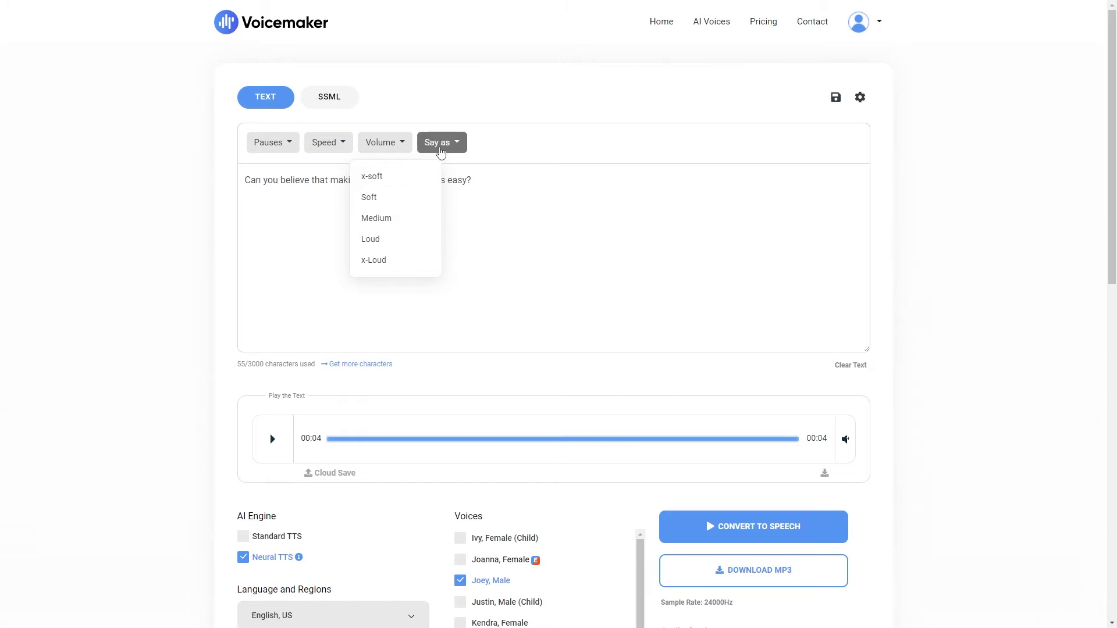
click(440, 148)
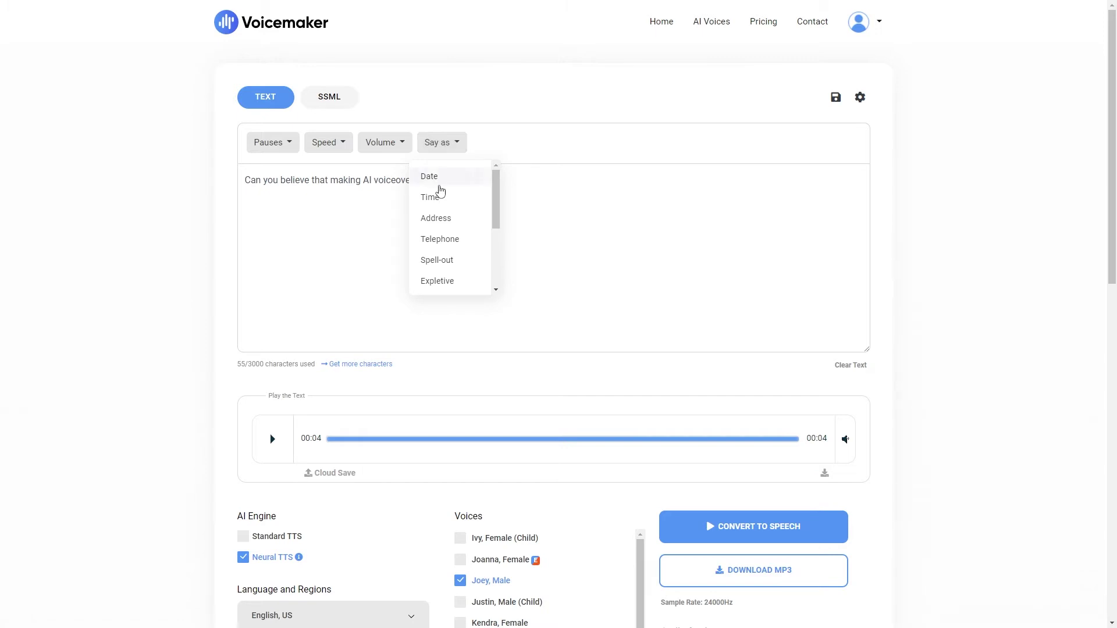
scroll(449, 244, down, 2)
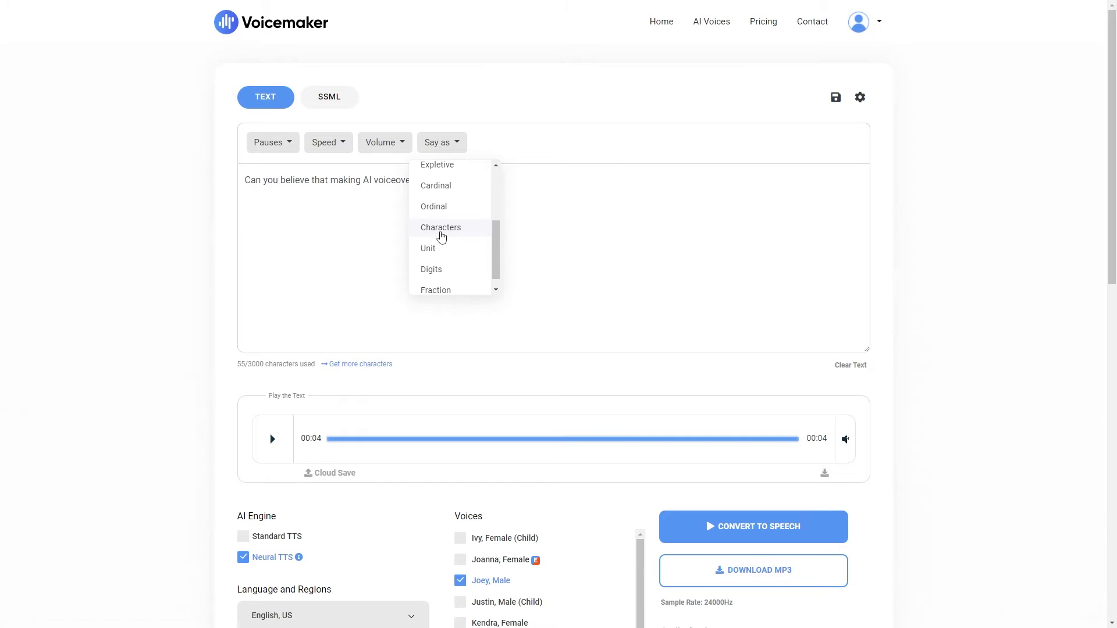
- Wrap the word AI in a Say as Characters tag
click(369, 180)
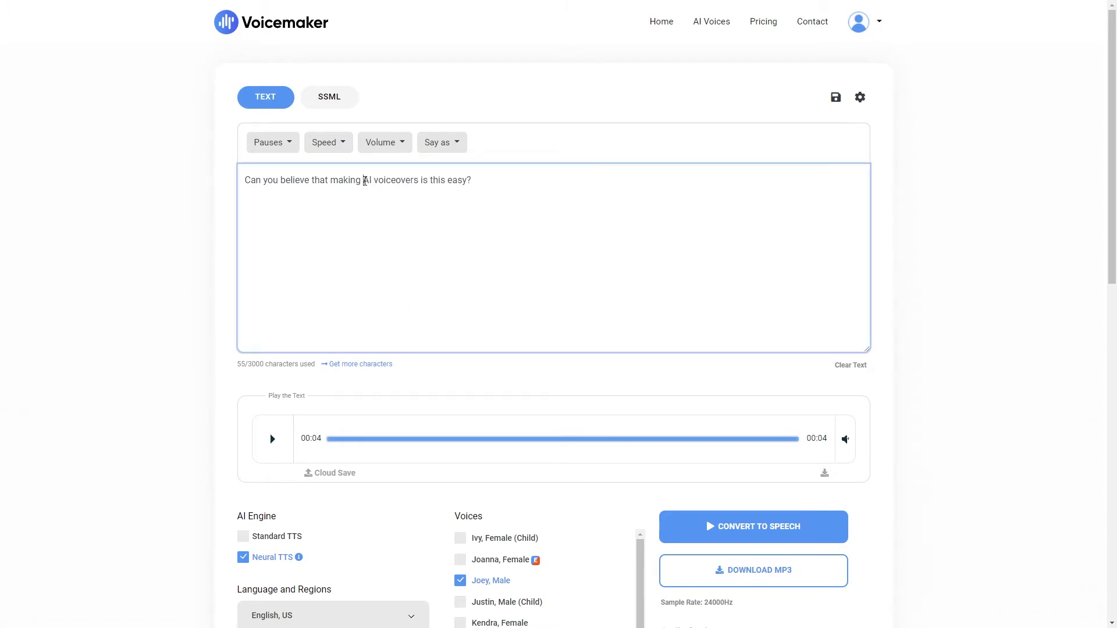
click(457, 148)
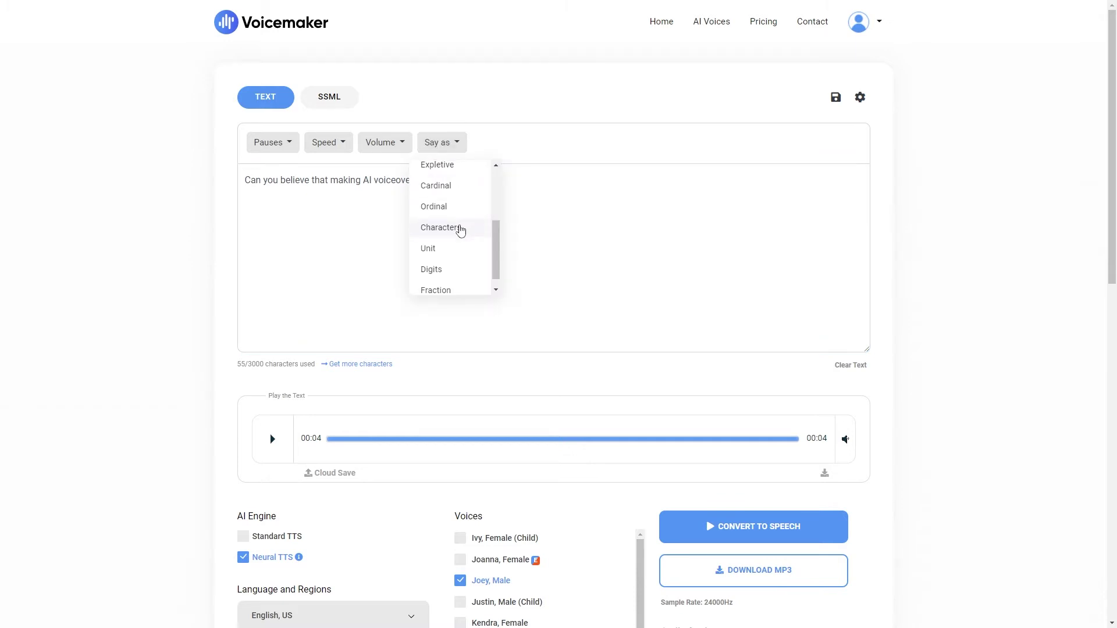
click(464, 227)
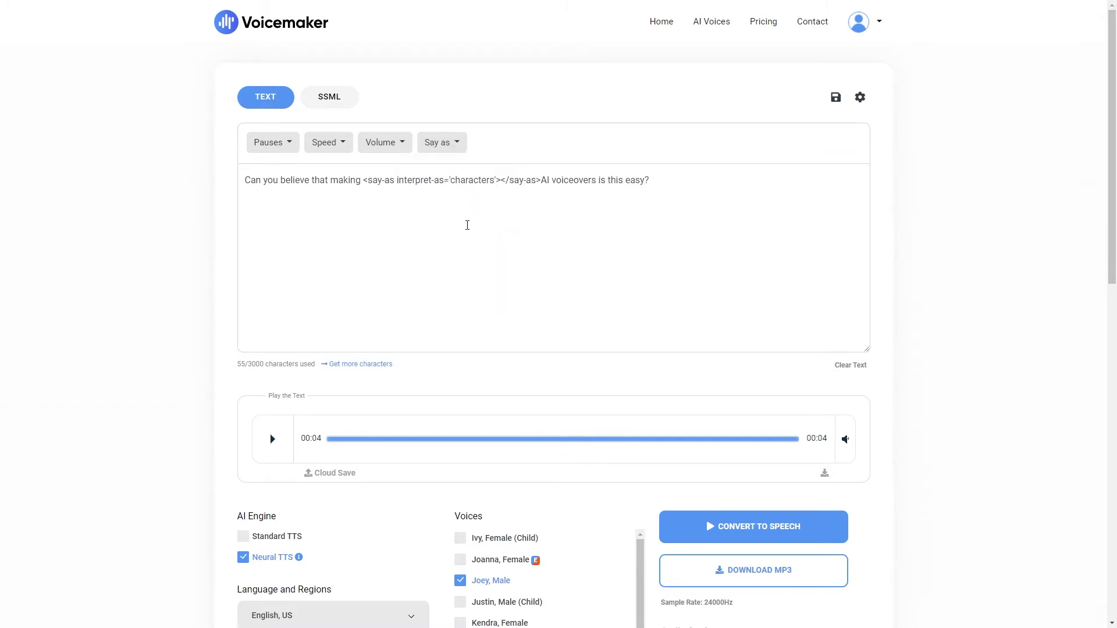
click(552, 181)
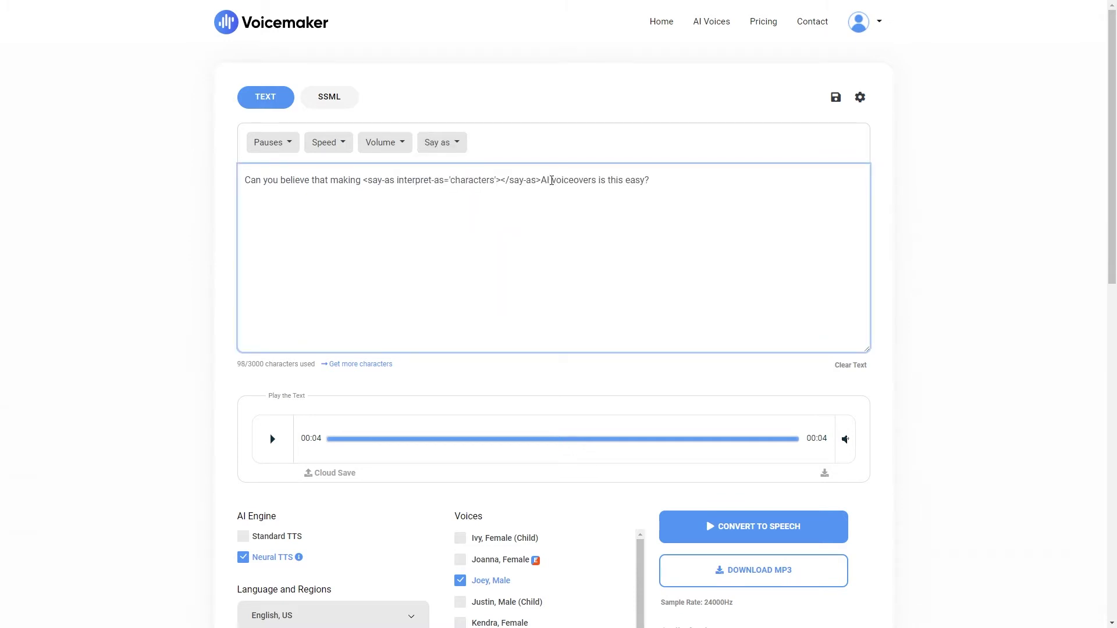
double_click(544, 180)
key(ctrl+x)
key(ctrl+v)
click(652, 180)
- Convert the tagged 98-character sentence to speech and reopen the say-as list
click(735, 527)
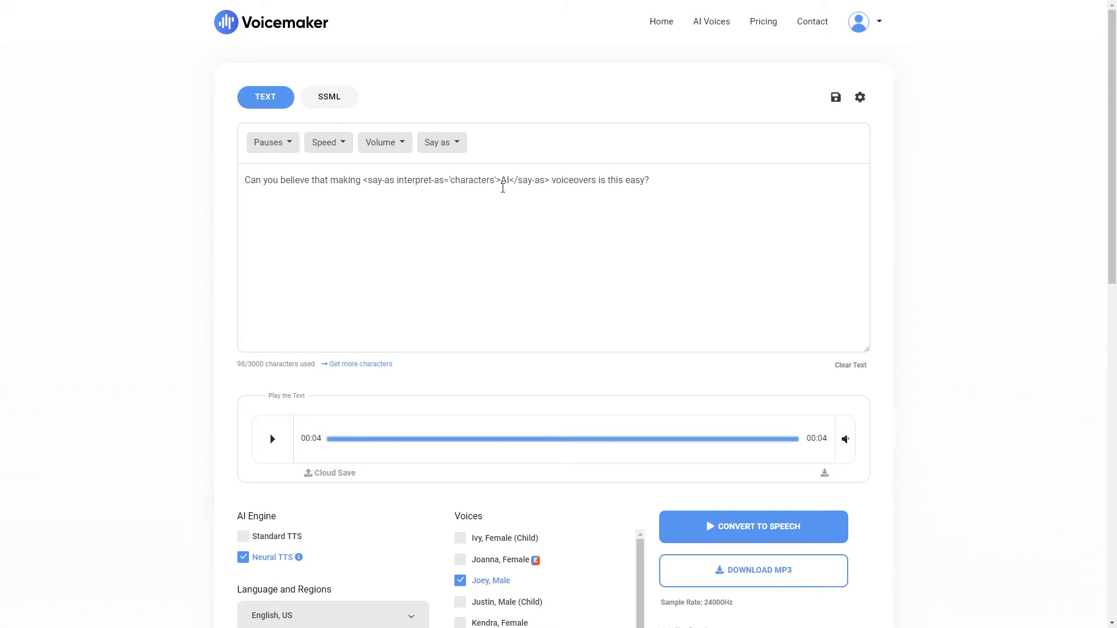
click(443, 143)
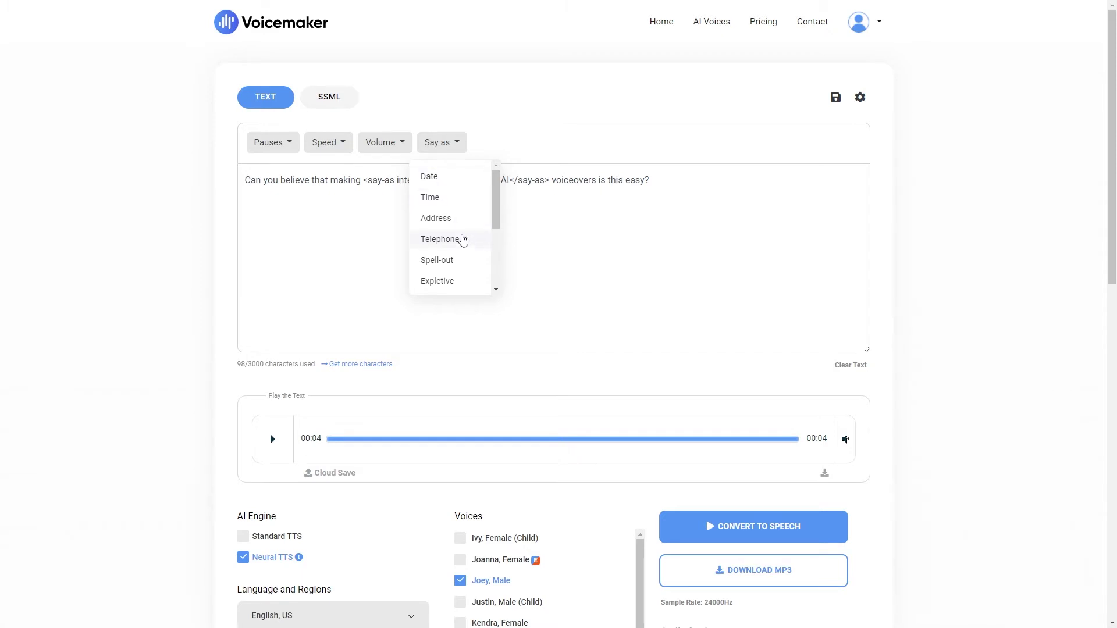
scroll(462, 239, down, 4)
- Delete all text to leave the script box at 0 characters, then go to the Reddit story
click(705, 170)
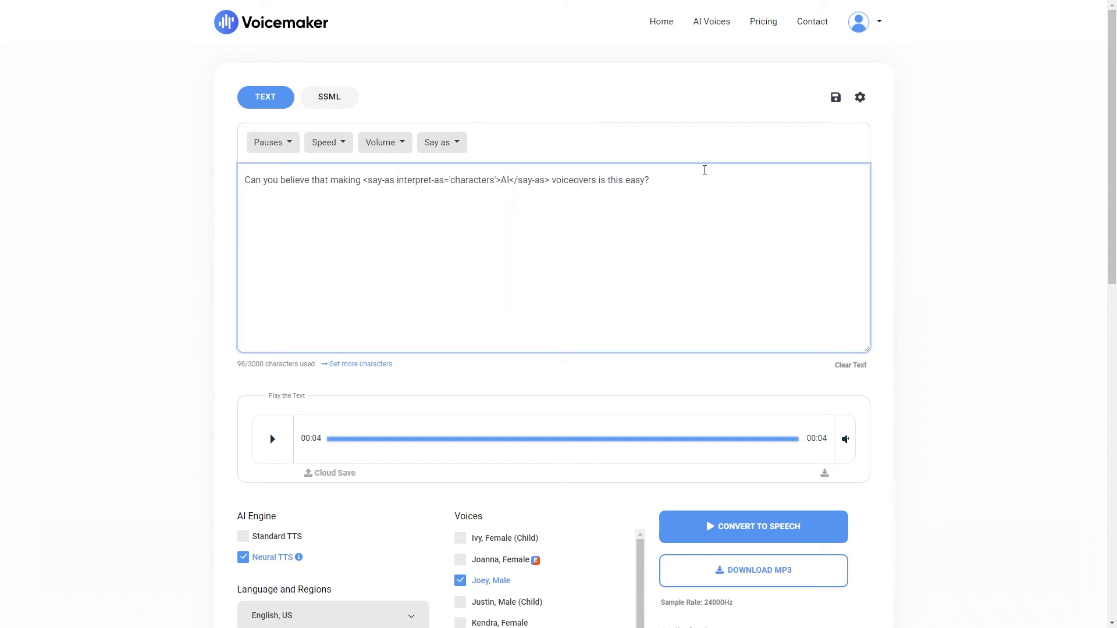
key(ctrl+a)
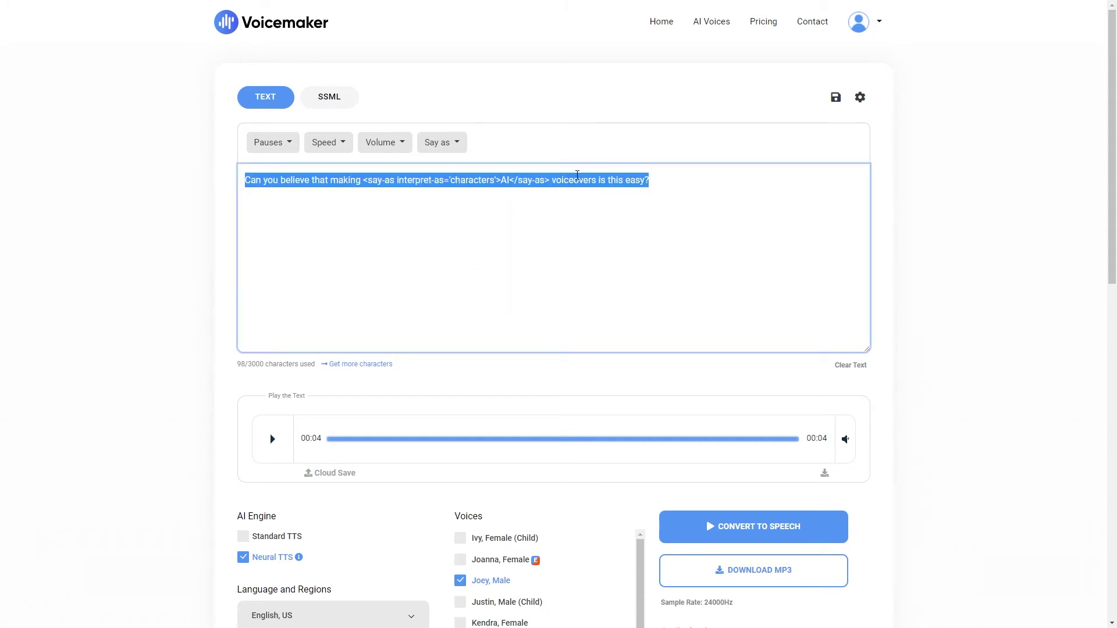
key(BackSpace)
click(211, 224)
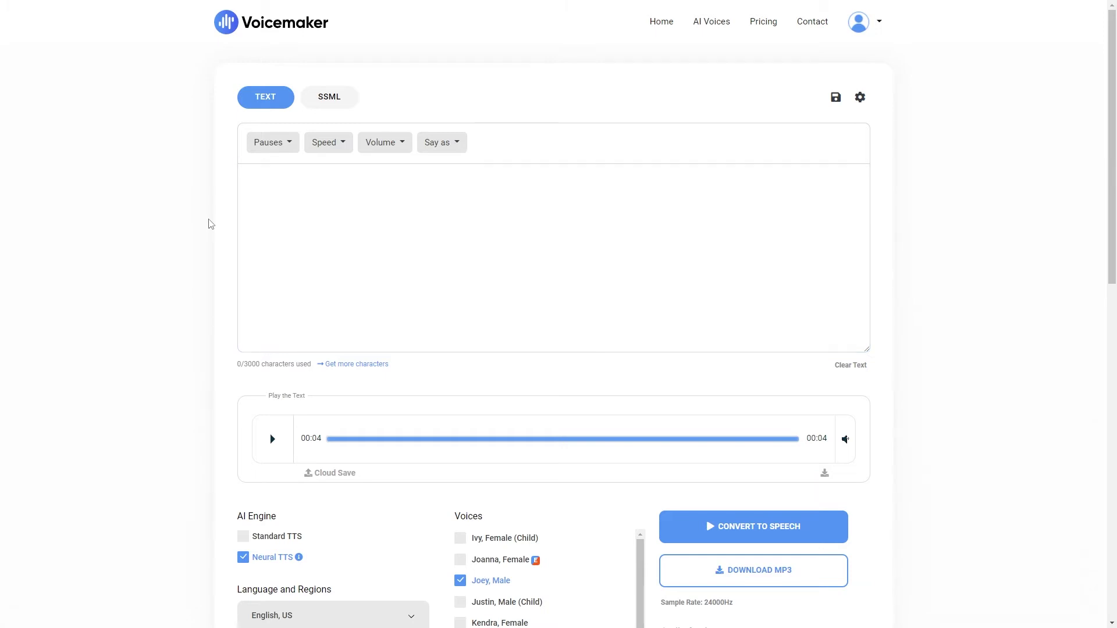
click(258, 242)
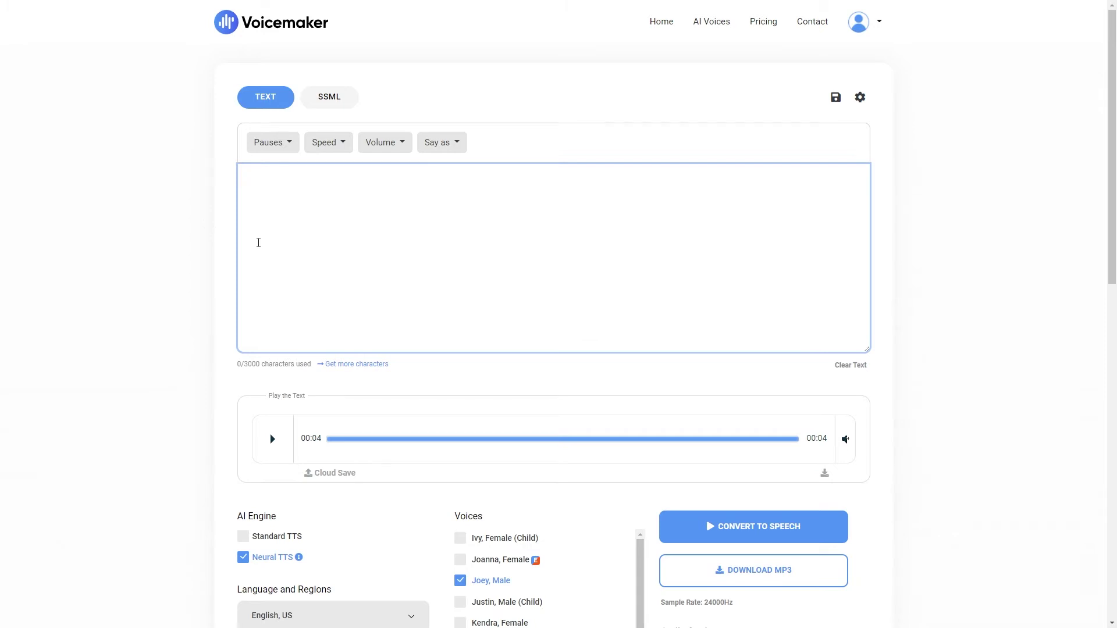
key(ctrl+Tab)
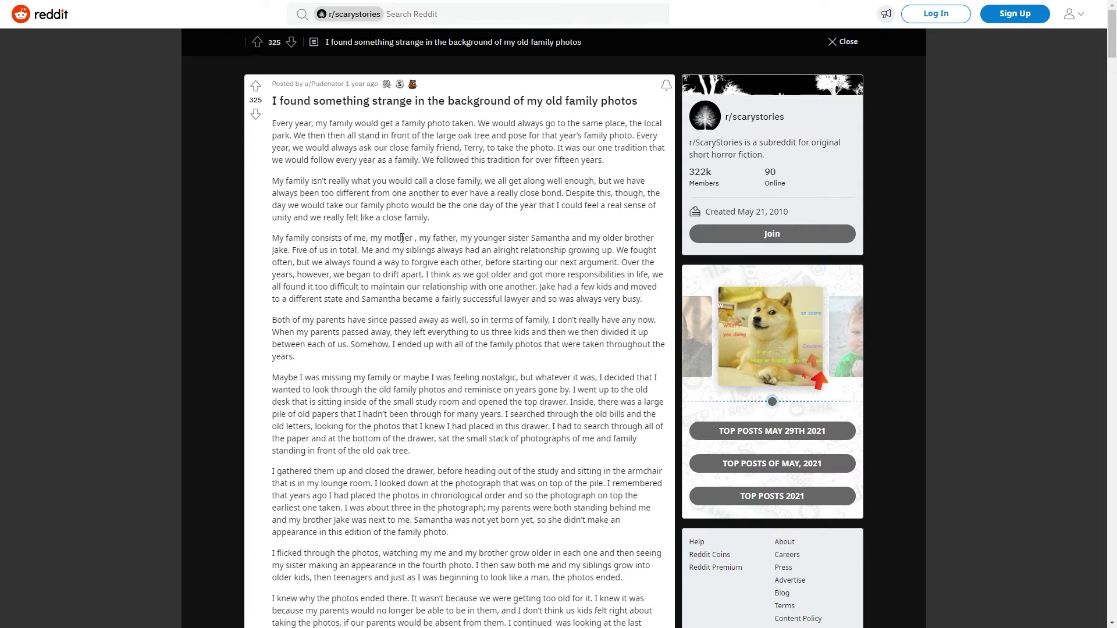
- Copy the whole 'I found something strange in the background of my old family photos' story
drag(272, 102, 567, 509)
scroll(405, 289, down, 9)
scroll(465, 384, down, 6)
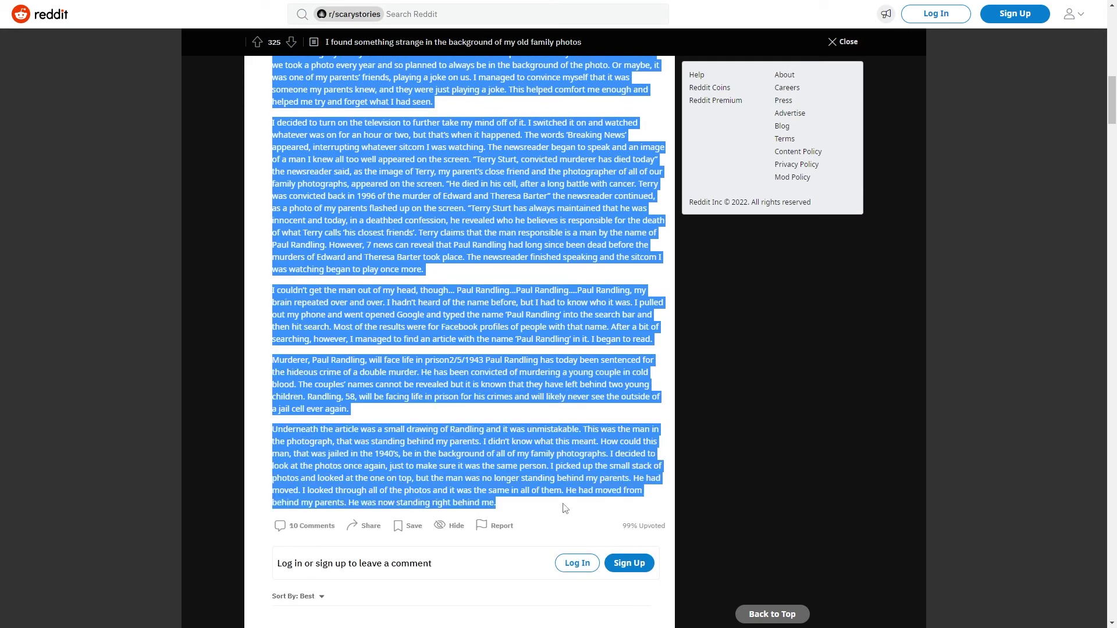
right_click(502, 371)
click(529, 351)
key(ctrl+Tab)
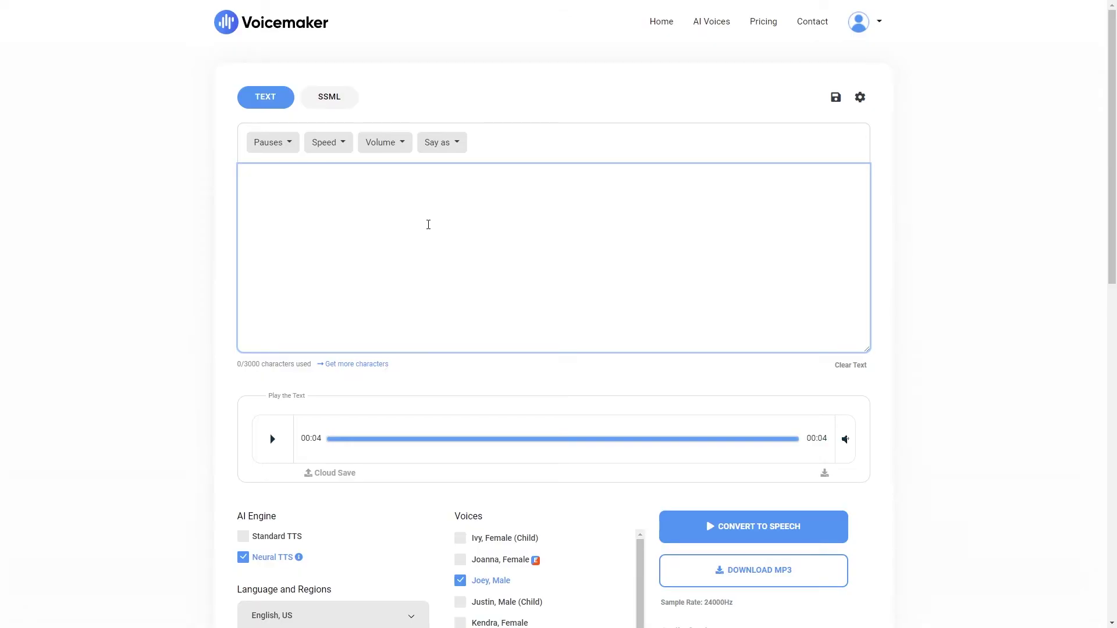
- Paste the family-photos story, delete its cut-off last line, and add a blank line after the title
key(ctrl+v)
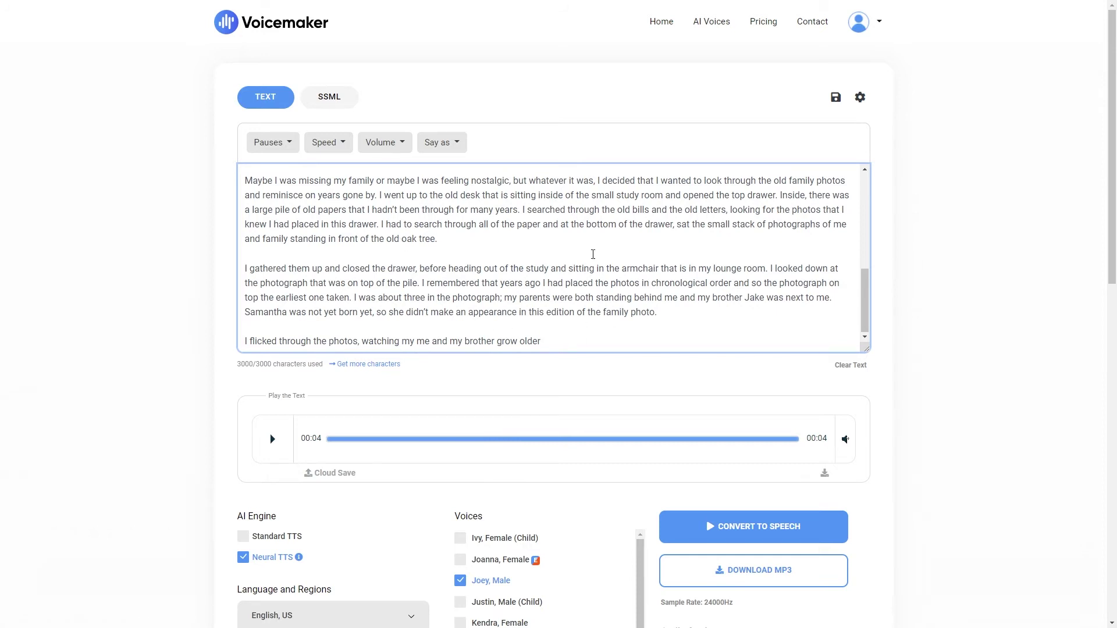
triple_click(287, 342)
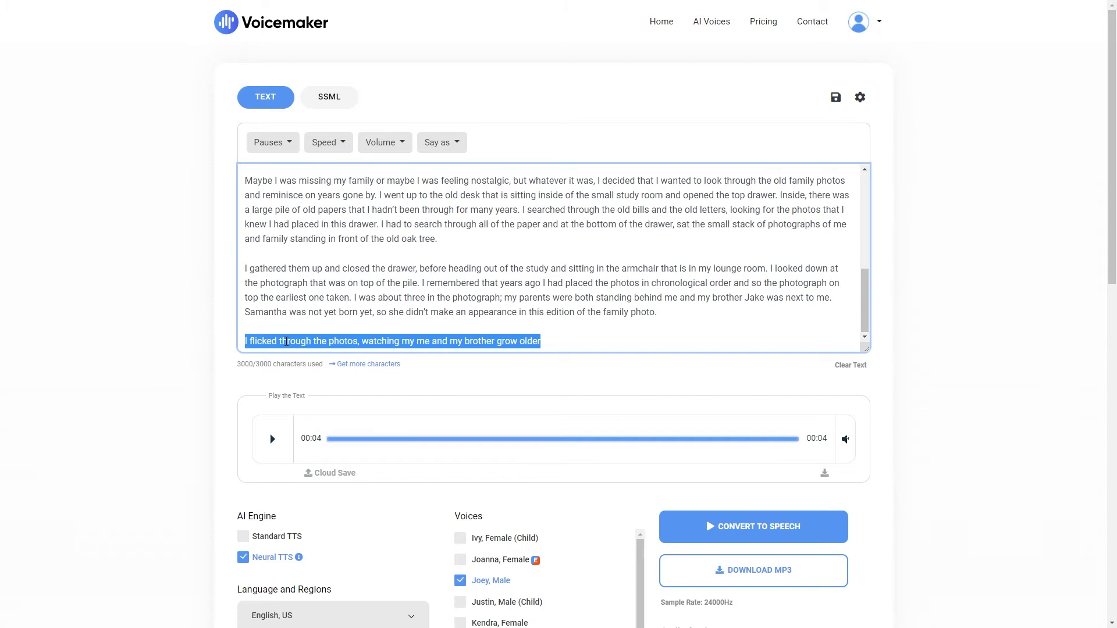
key(BackSpace)
key(BackSpace)
key(BackSpace)
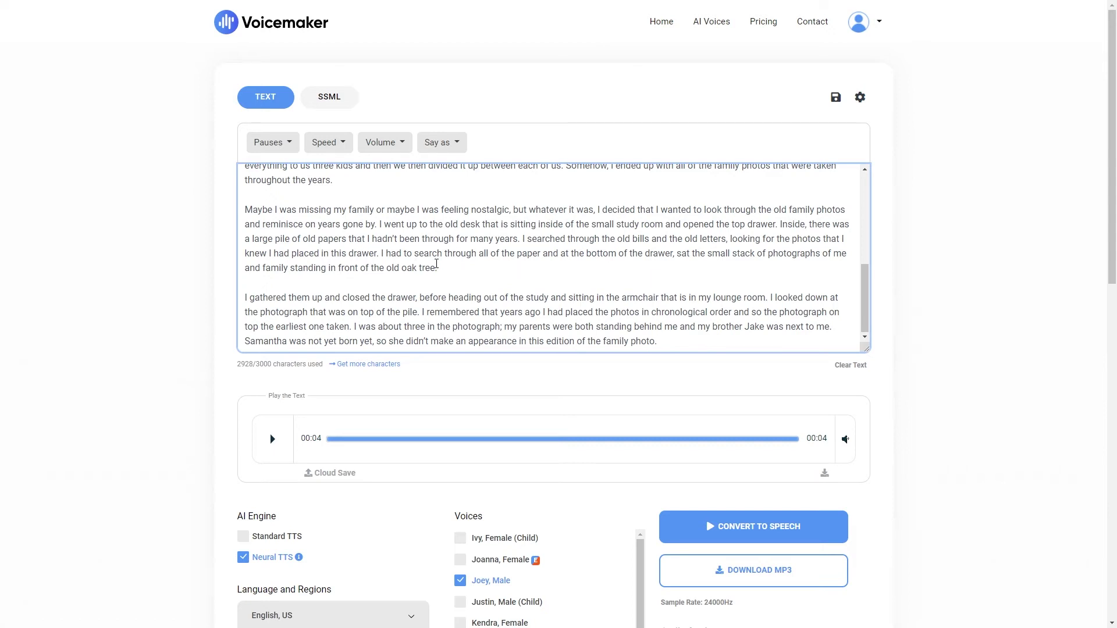
scroll(436, 264, up, 5)
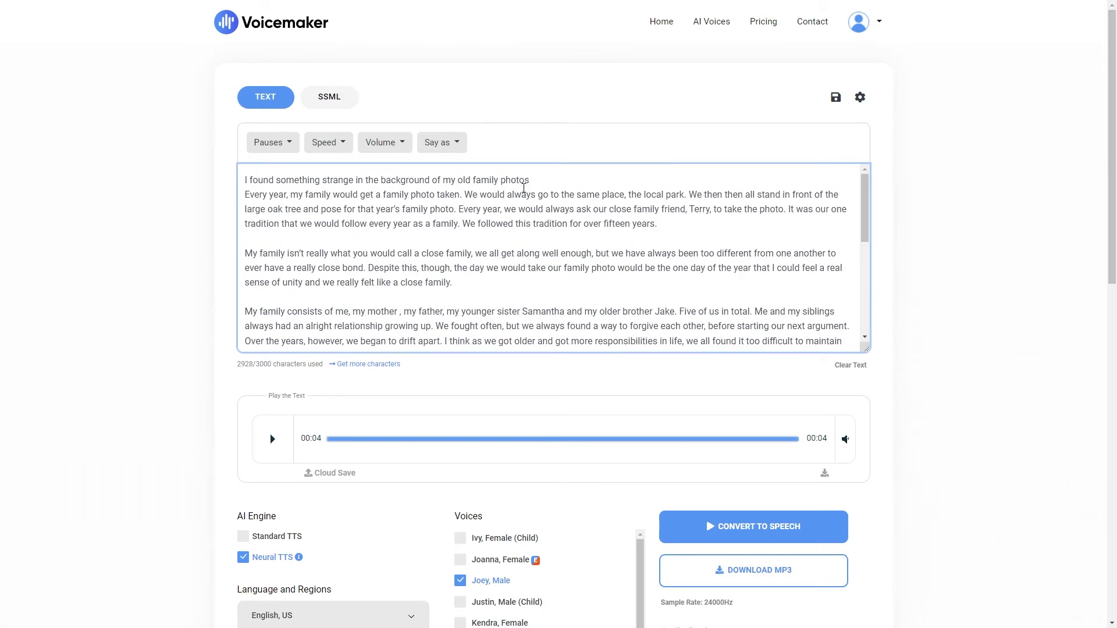
click(548, 182)
key(Return)
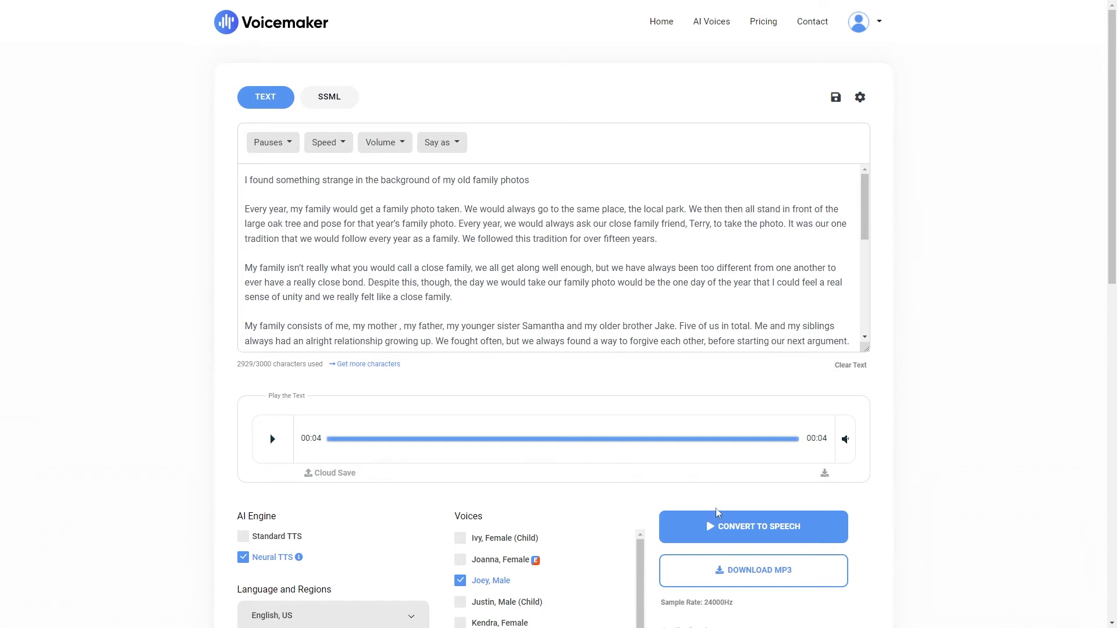
- Convert the story to a 03:07 Joey voiceover and play it up to 00:11
click(721, 527)
scroll(406, 291, down, 5)
scroll(407, 289, up, 5)
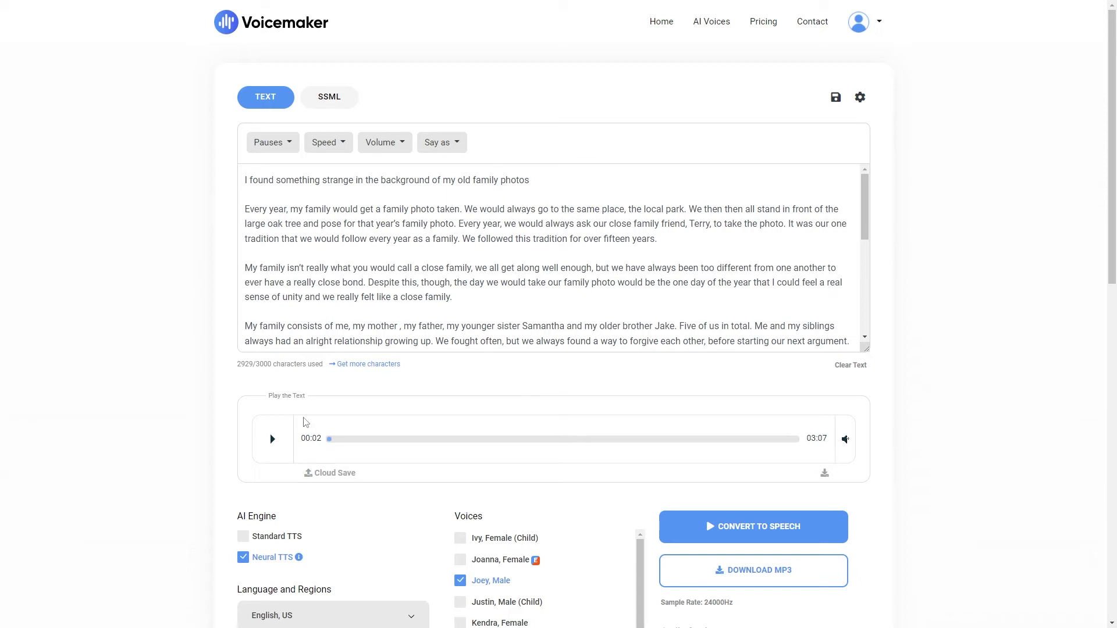
click(272, 439)
click(272, 440)
scroll(140, 320, down, 7)
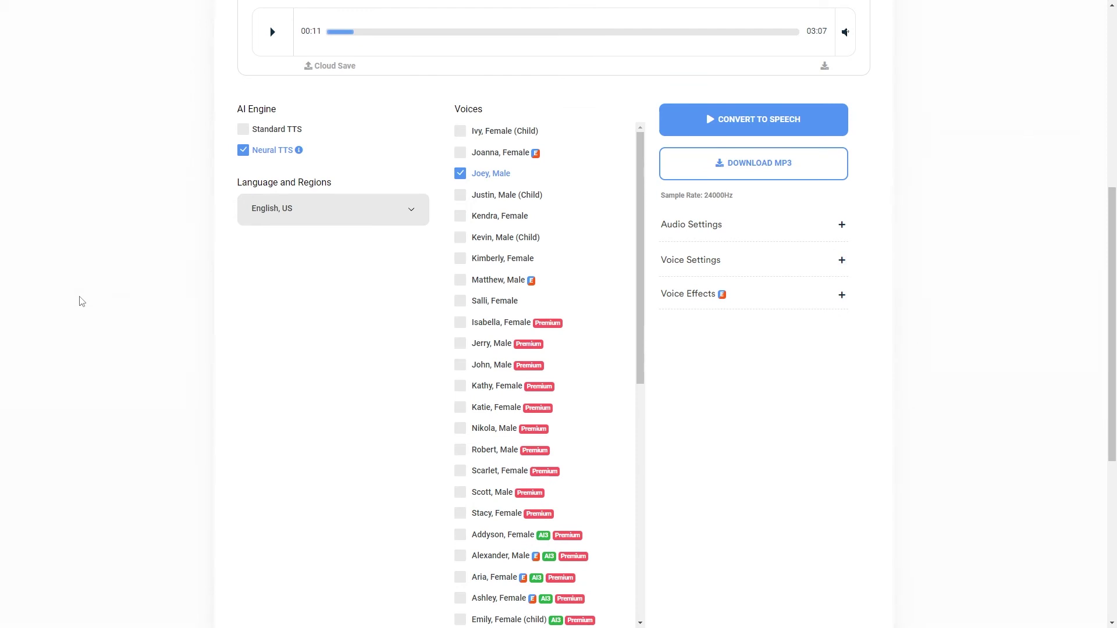
- Expand and collapse the audio format and sample rate options
click(698, 226)
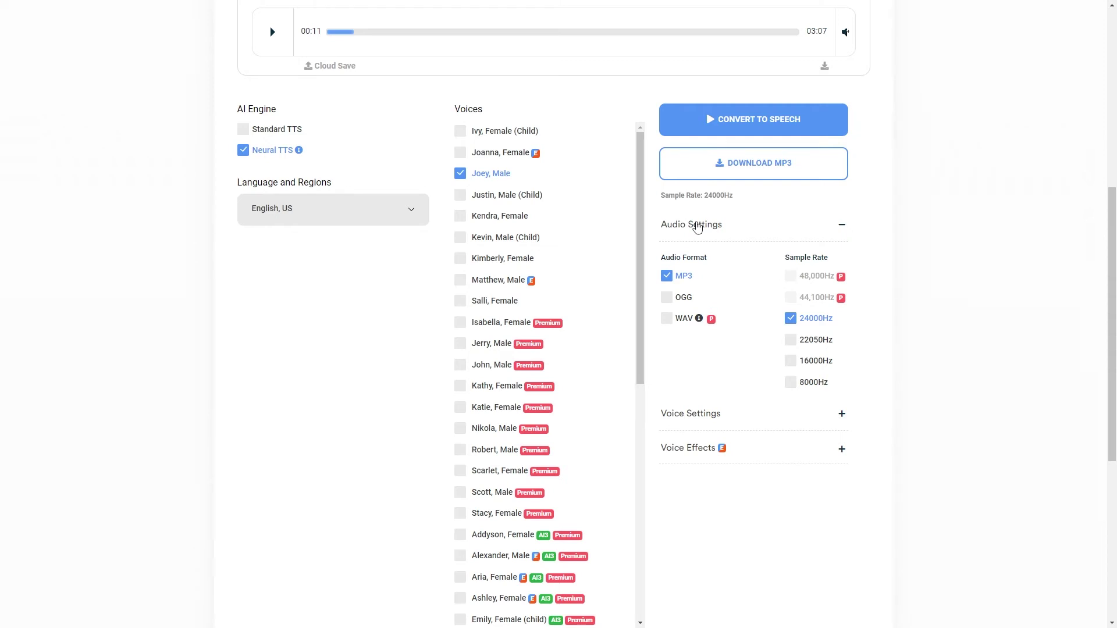
drag(674, 258, 698, 258)
click(698, 258)
click(703, 226)
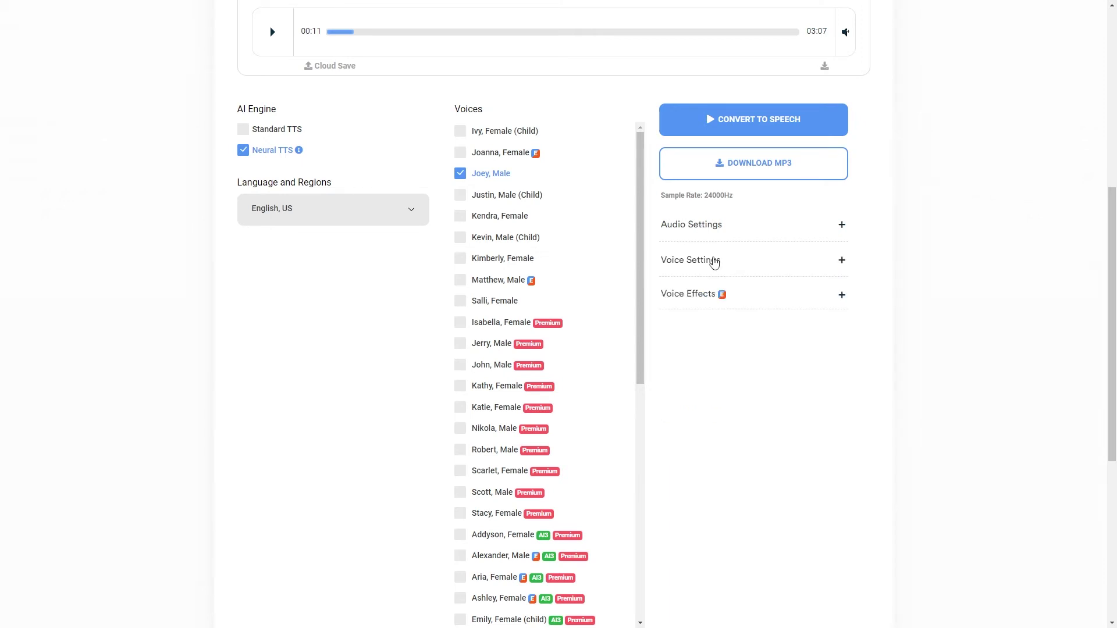
- Set Voice Volume to 5dB and Voice Speed to 10% in Voice Settings
click(715, 262)
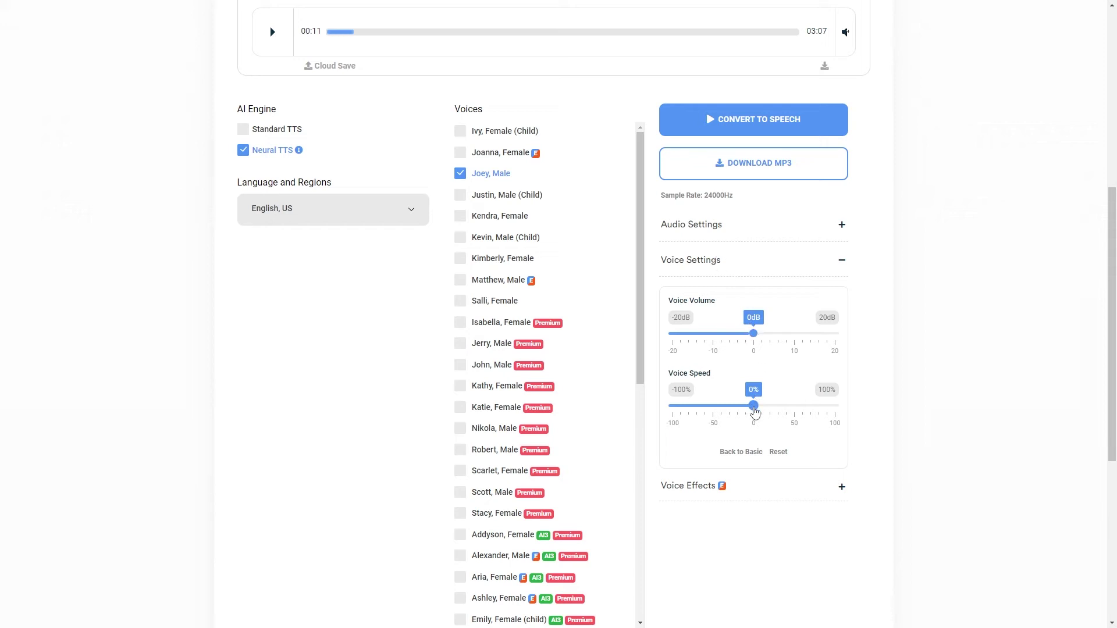
drag(753, 333, 772, 342)
drag(753, 405, 764, 412)
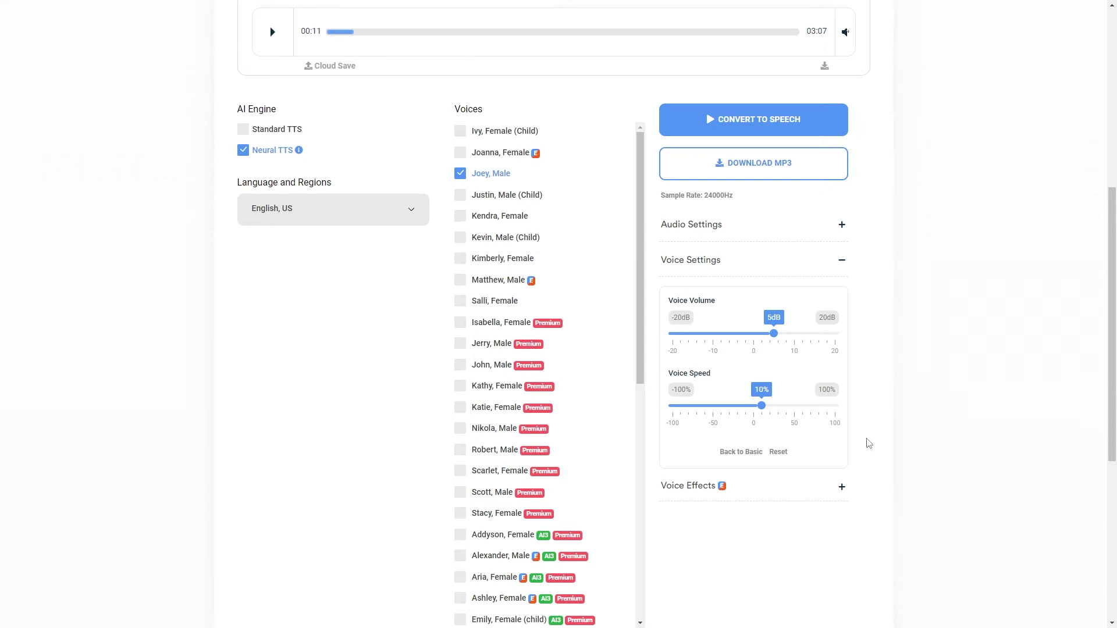
scroll(868, 444, up, 7)
- Regenerate the 02:53 voiceover and preview it to 00:09 before pausing
click(723, 528)
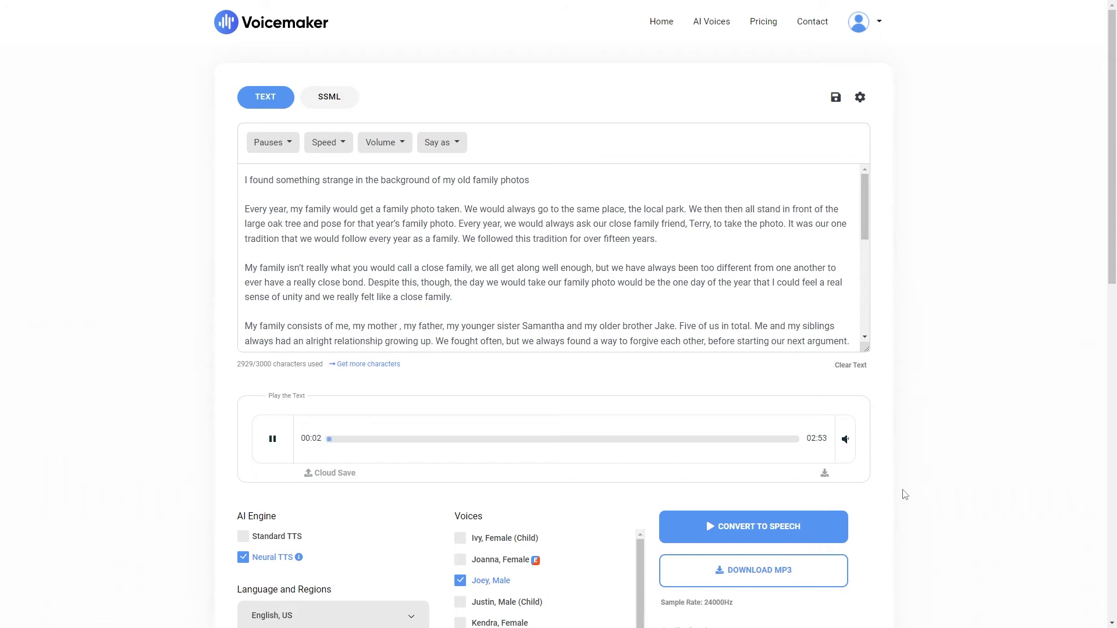
click(272, 439)
click(272, 439)
click(261, 459)
scroll(150, 370, down, 5)
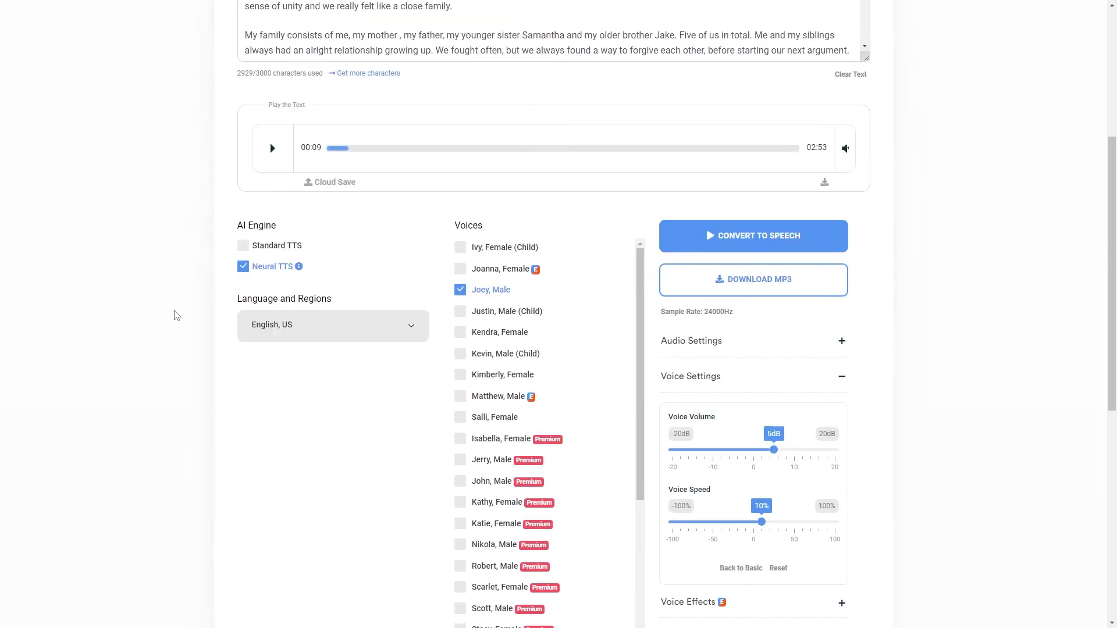
- Switch to Matthew, Male, regenerate the 02:22 voiceover, and preview it to 00:10
click(461, 400)
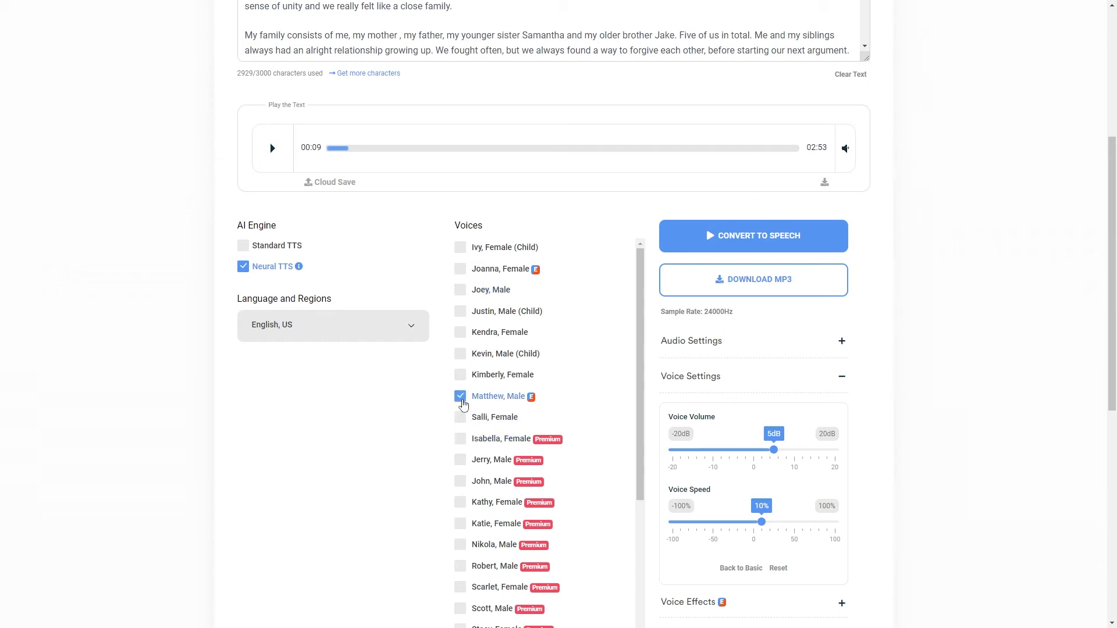
scroll(463, 405, up, 5)
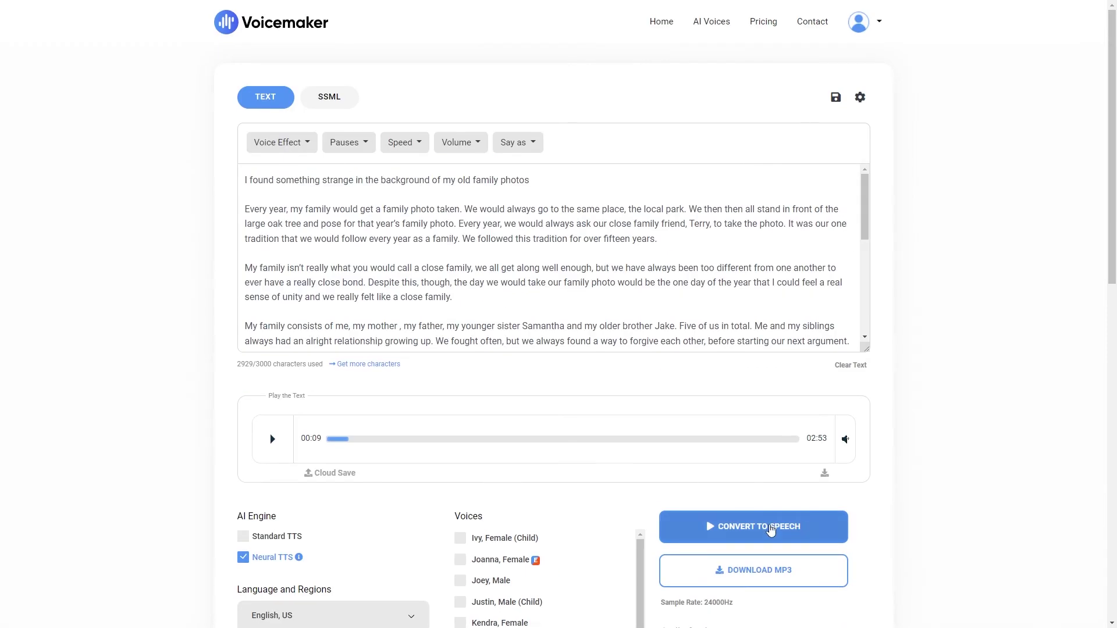
click(771, 530)
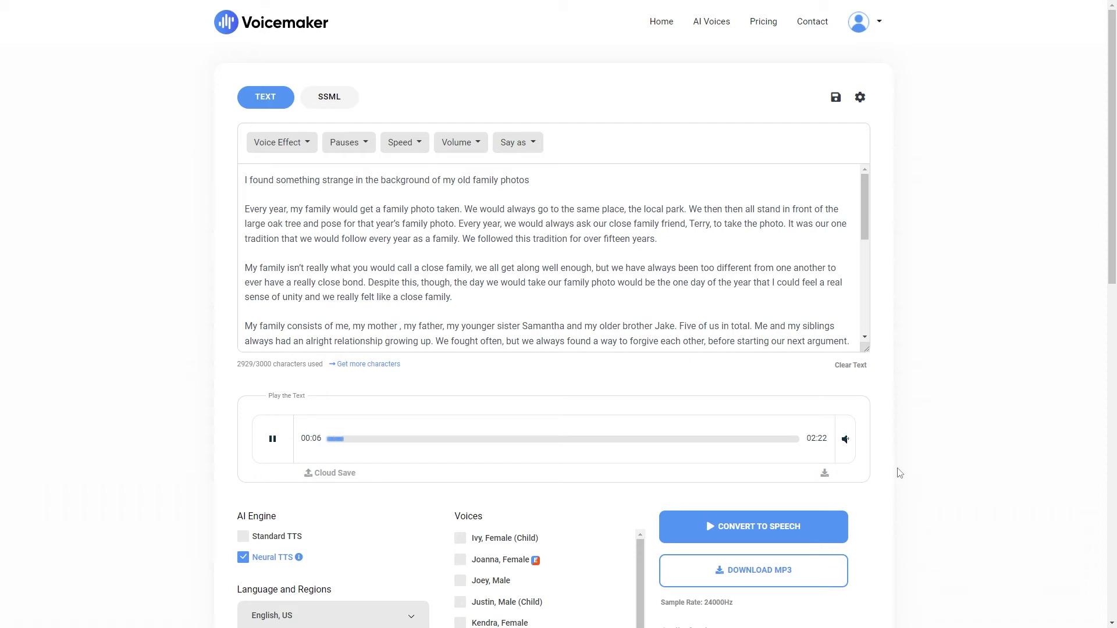
click(262, 445)
scroll(195, 373, down, 3)
scroll(195, 374, up, 3)
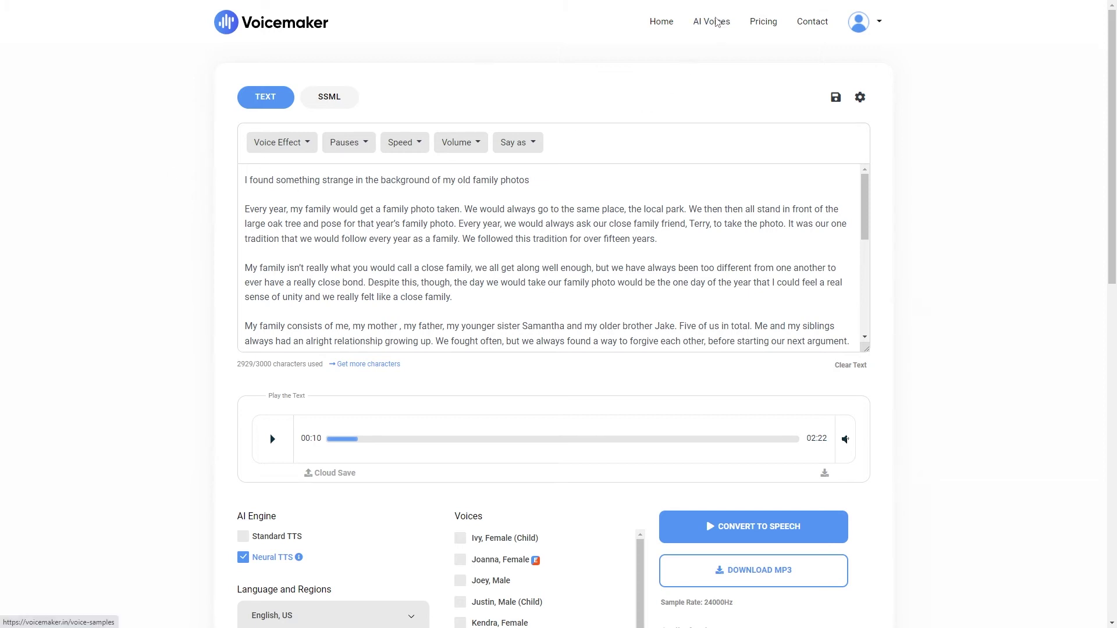
- Browse the list of available AI voices in Voicemaker
click(715, 24)
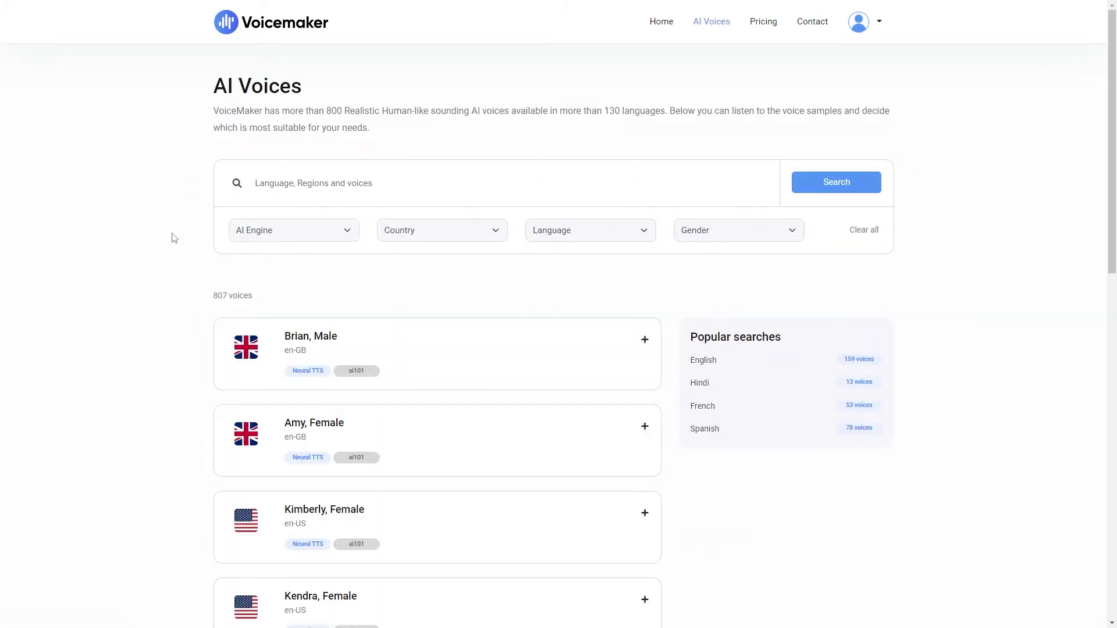
scroll(172, 238, down, 14)
scroll(168, 290, up, 7)
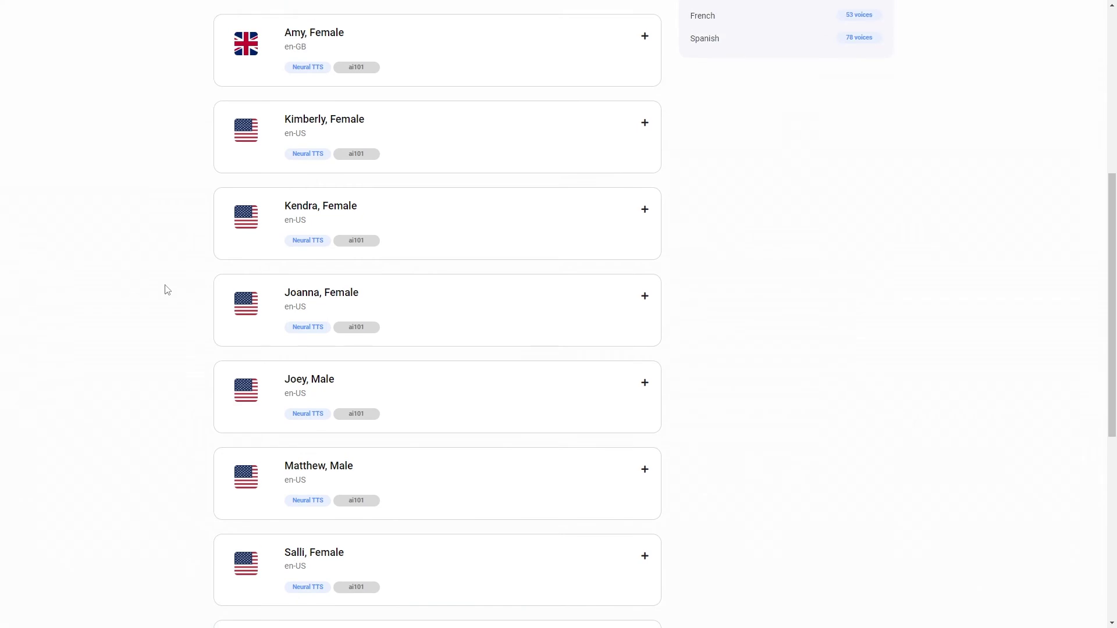
scroll(167, 290, up, 6)
- Bring up the Plans & Pricing page and scroll through the plans
click(767, 24)
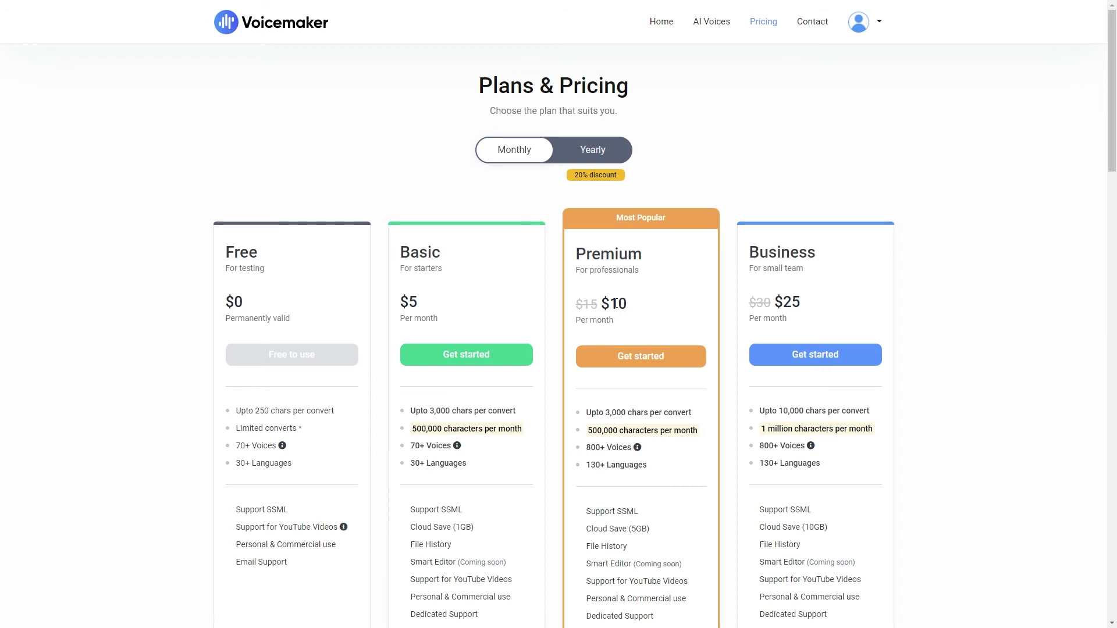
scroll(593, 268, down, 1)
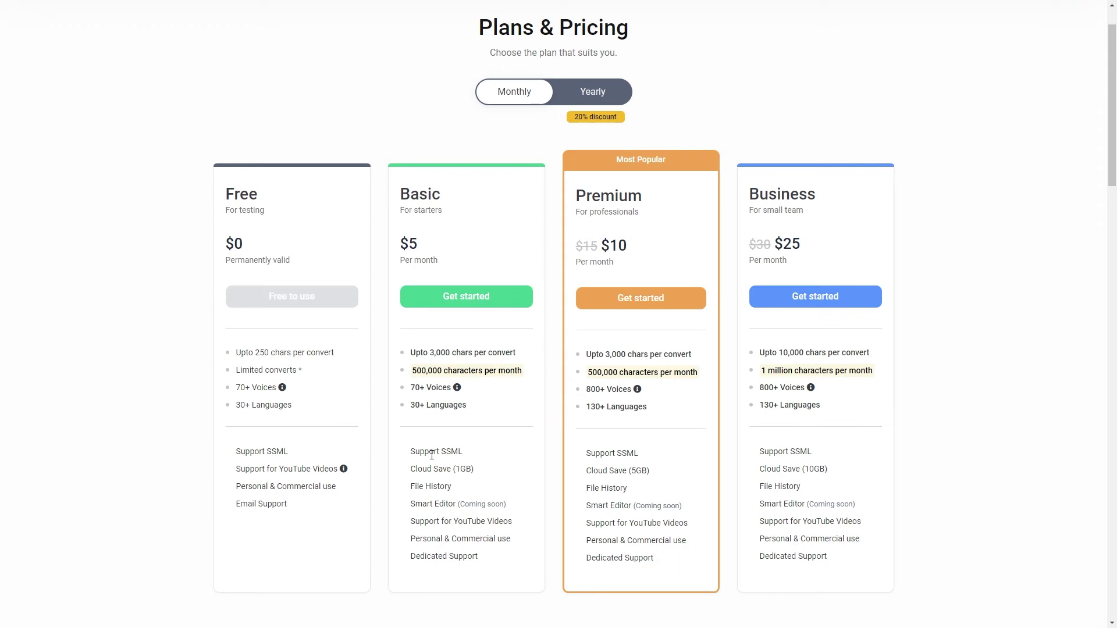
scroll(446, 502, up, 1)
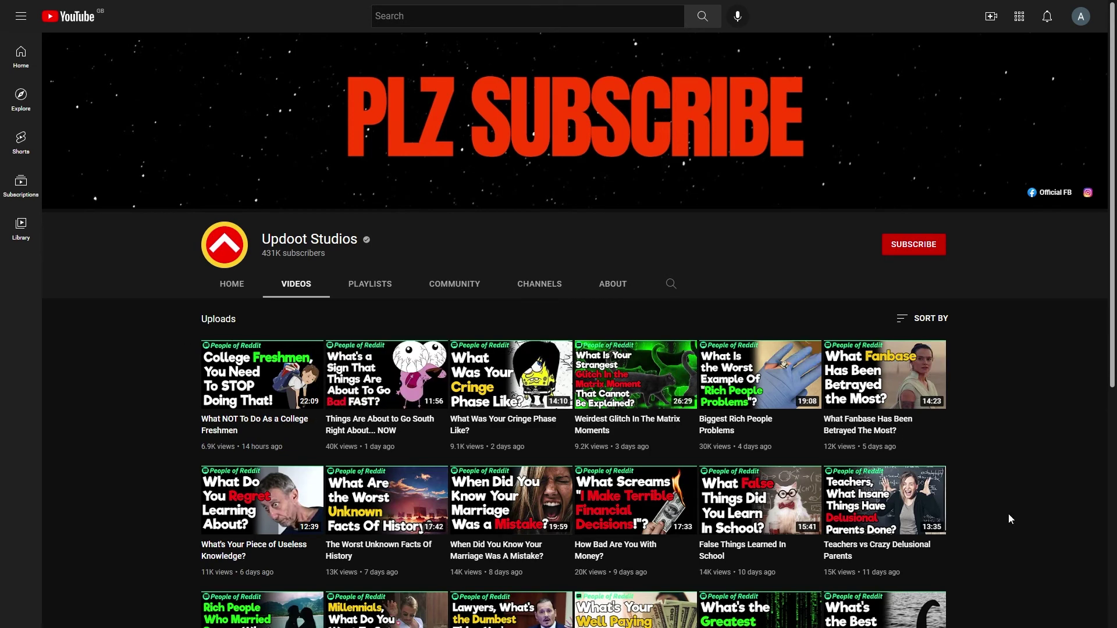
- Scroll through the Updoot Studios channel's uploaded Reddit-story videos
scroll(1008, 513, down, 3)
scroll(1008, 515, up, 3)
key(alt+Left)
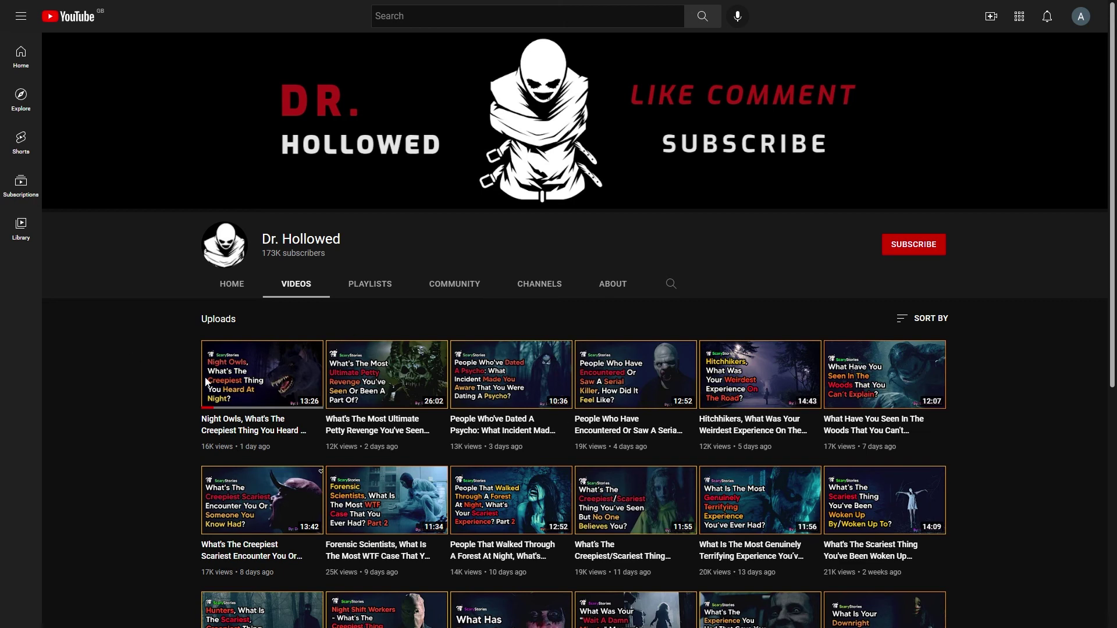
- Play the 'Night Owls, What's The Creepiest Thing You Heard At Night?' video from the uploads
mouse_move(246, 393)
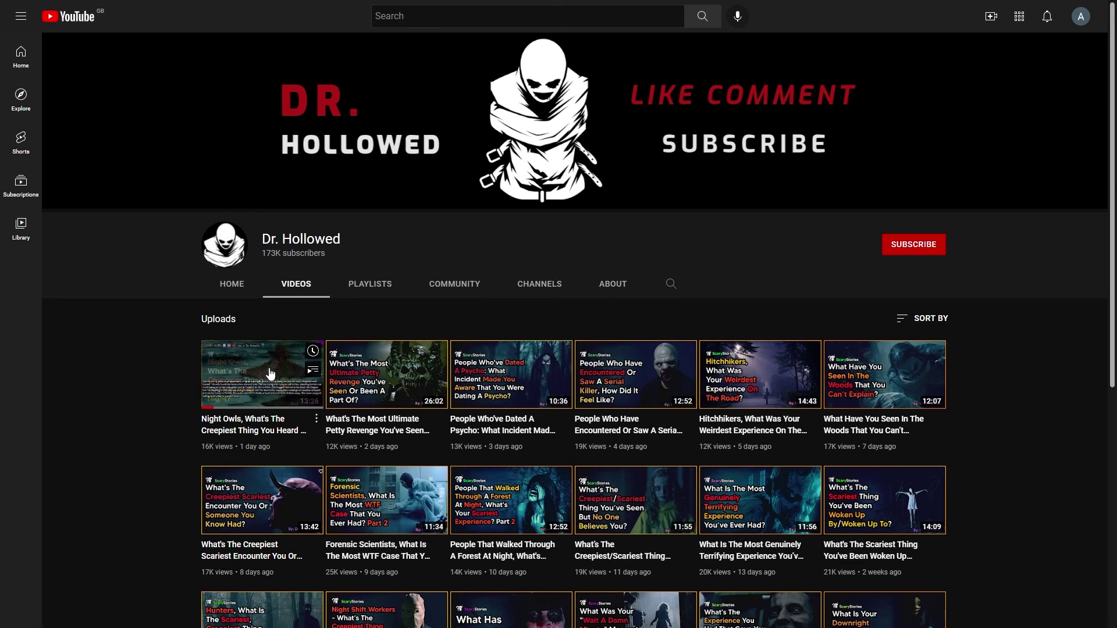
click(220, 395)
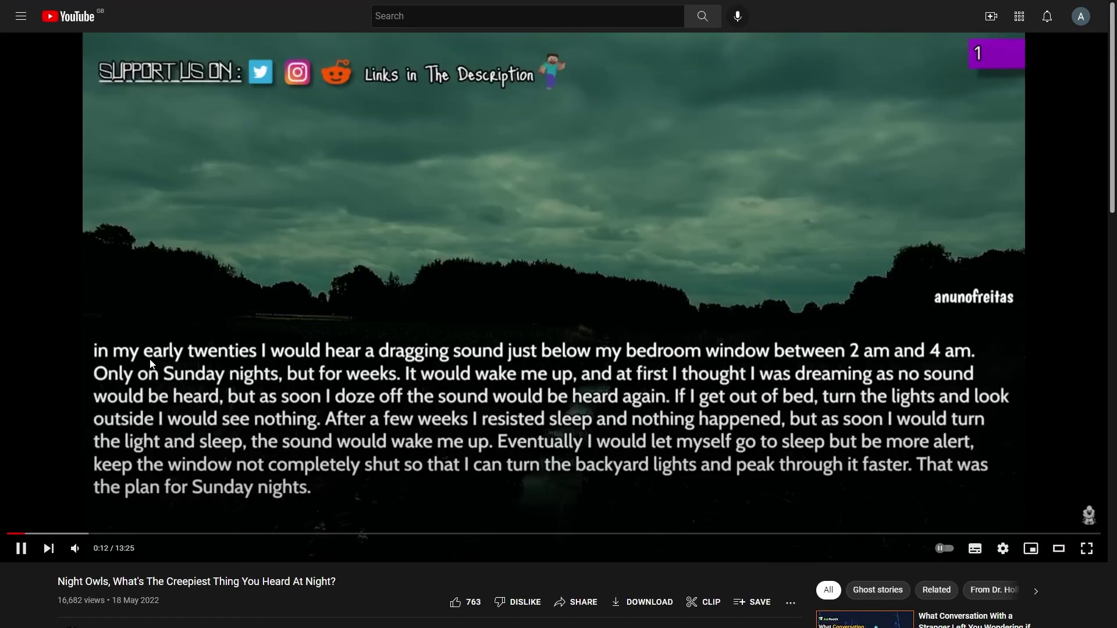
- Pause and resume the Night Owls video, then skip ahead to 5:54 and 8:06
click(150, 443)
click(426, 417)
click(393, 404)
click(489, 535)
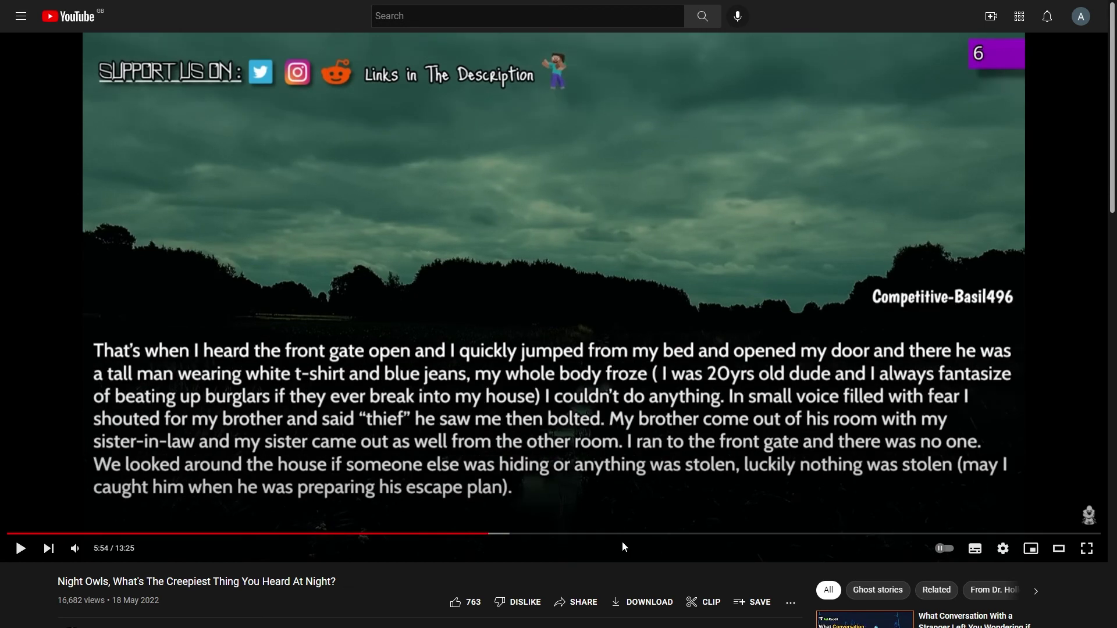
click(671, 534)
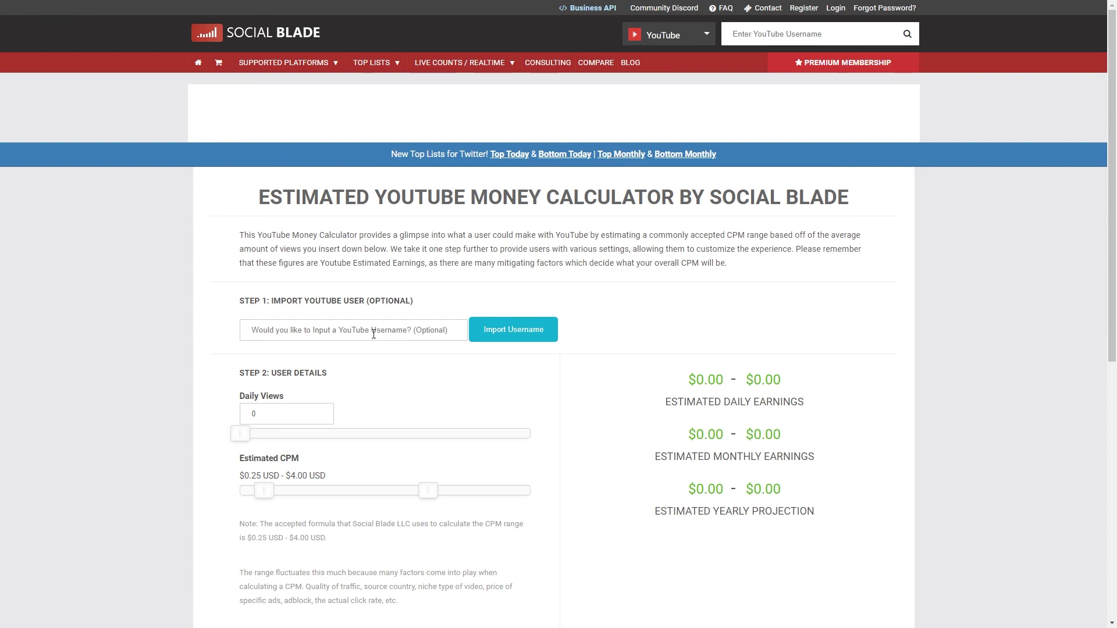
- Paste the example channel's ID into Import YouTube User and import it, filling 138000 daily views
click(374, 334)
text(UCCmDRyiknT7ftMRkq7dFDnQ)
click(410, 357)
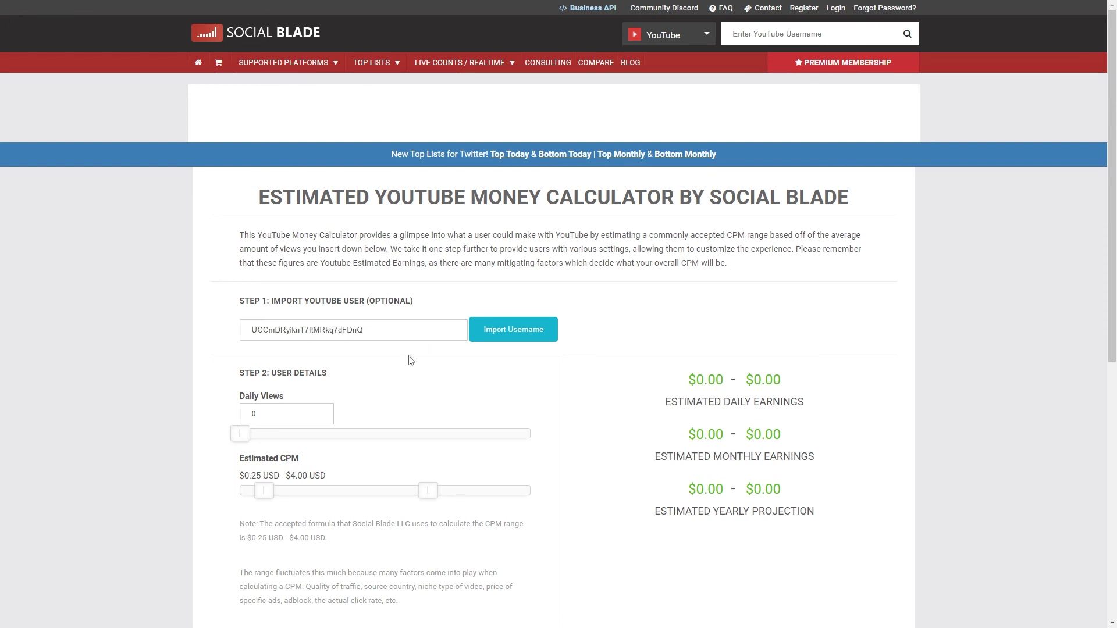
click(502, 331)
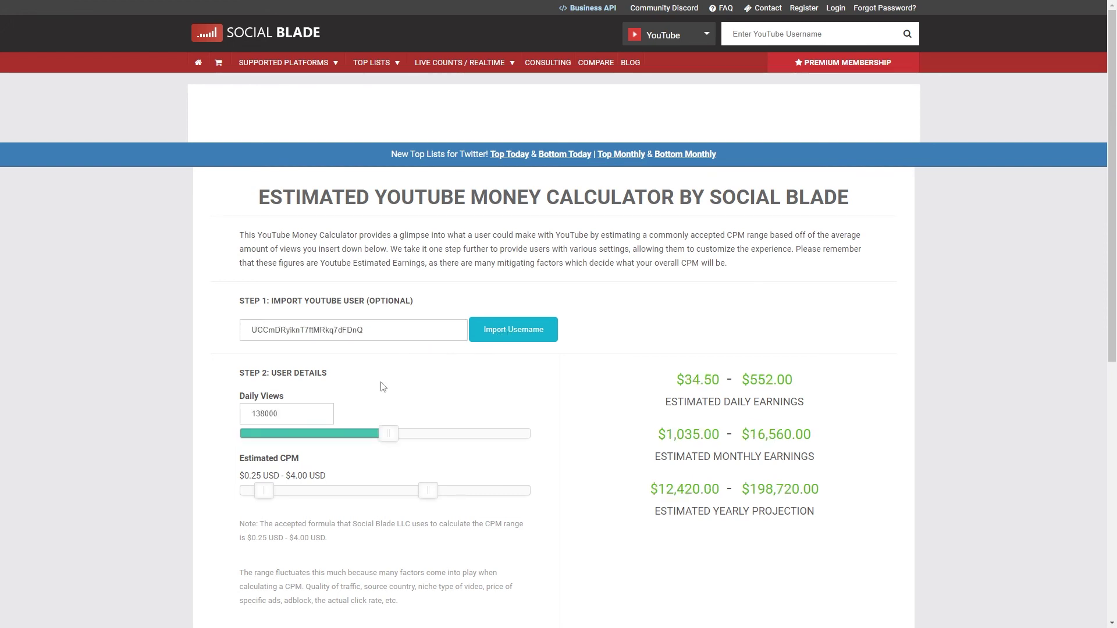